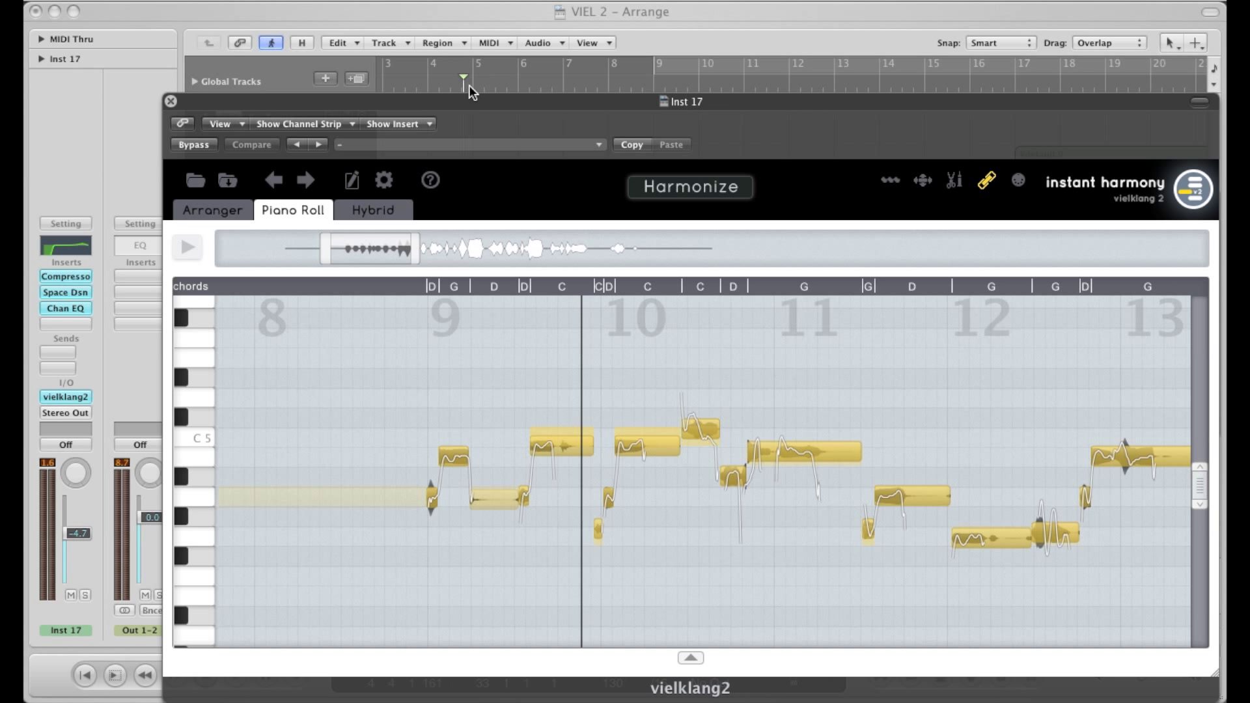
# Step: Audition the vocal from bar 9, stopping and repositioning the playhead a few times
pyautogui.press('space')
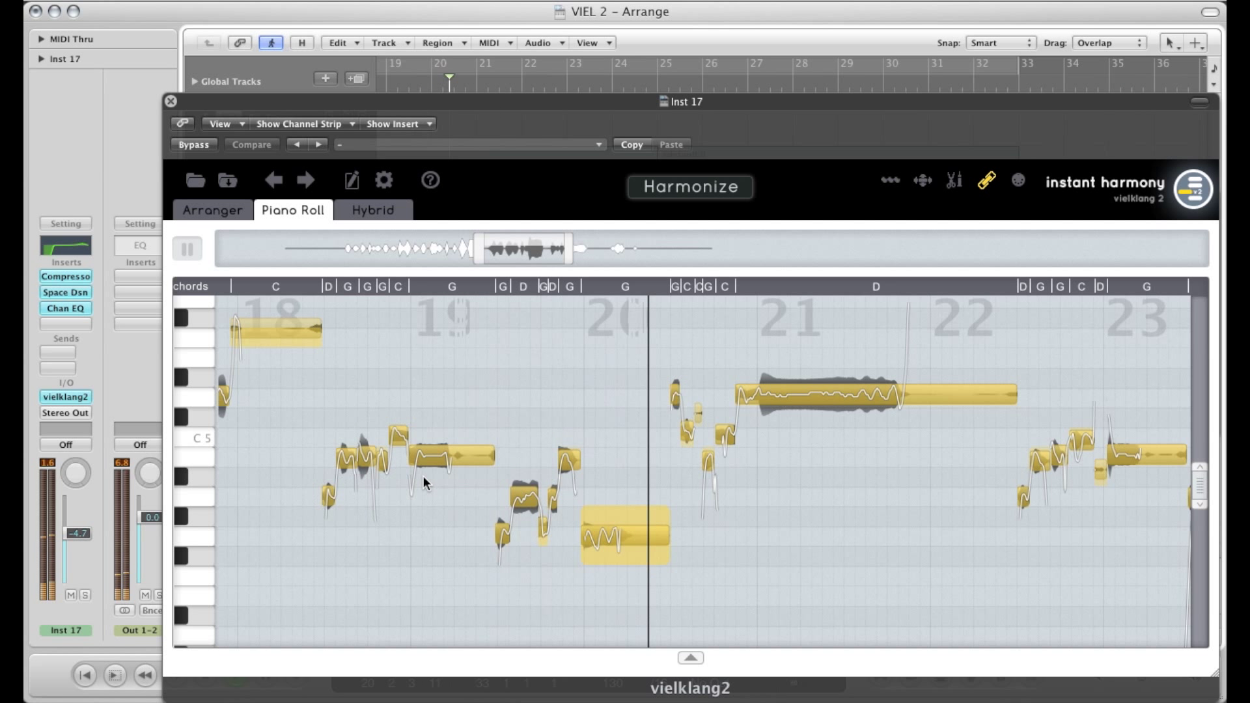
pyautogui.press('space')
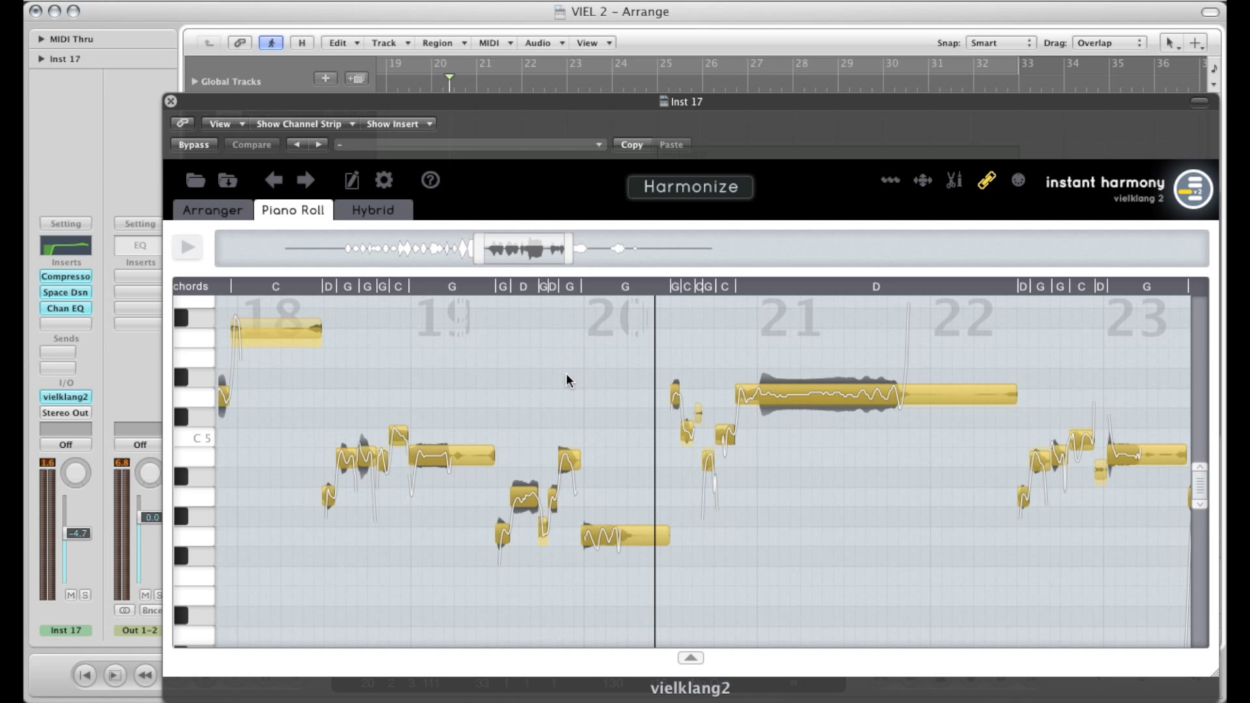
pyautogui.moveTo(494, 255); pyautogui.dragTo(372, 248)
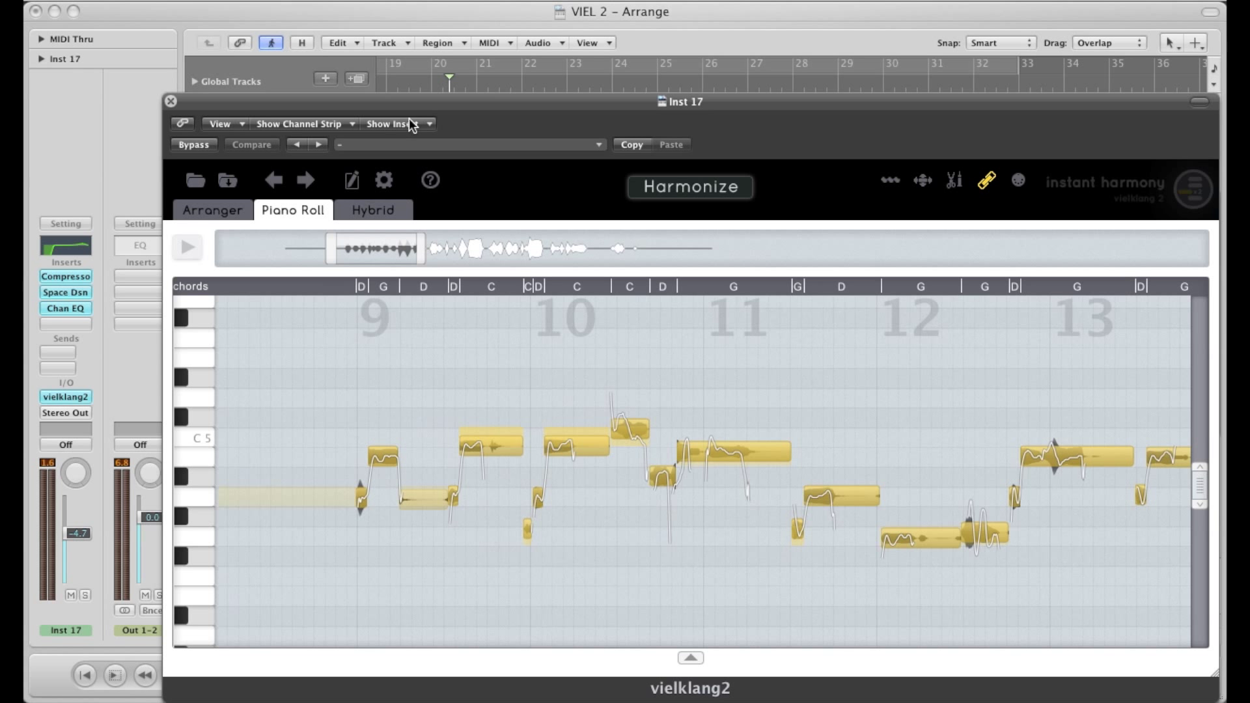
pyautogui.click(436, 78)
pyautogui.hscroll(-10, 435, 80)
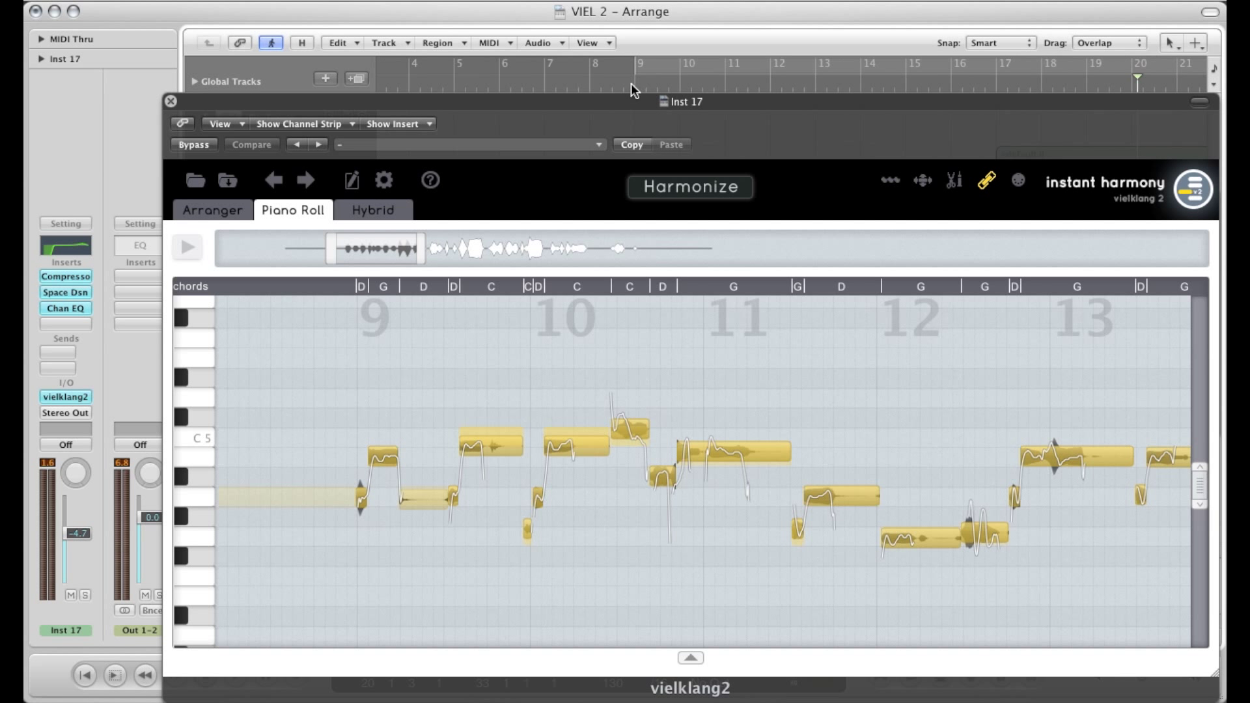
pyautogui.doubleClick(629, 83)
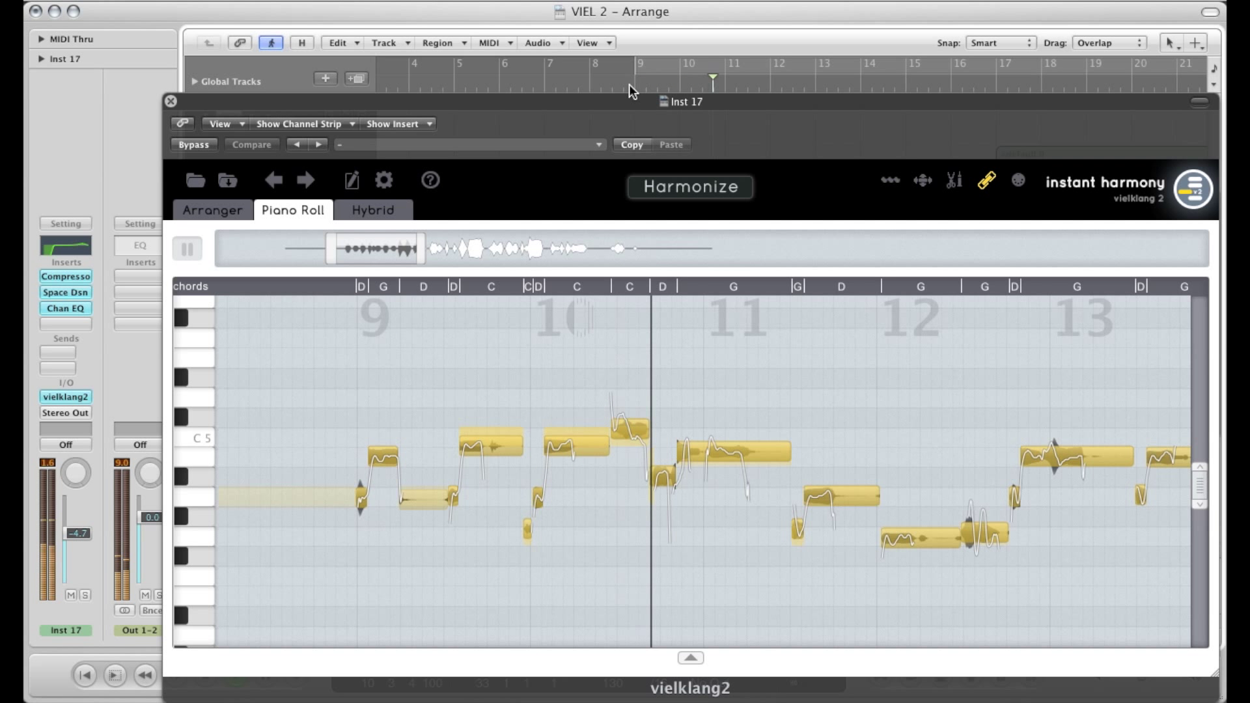
pyautogui.press('space')
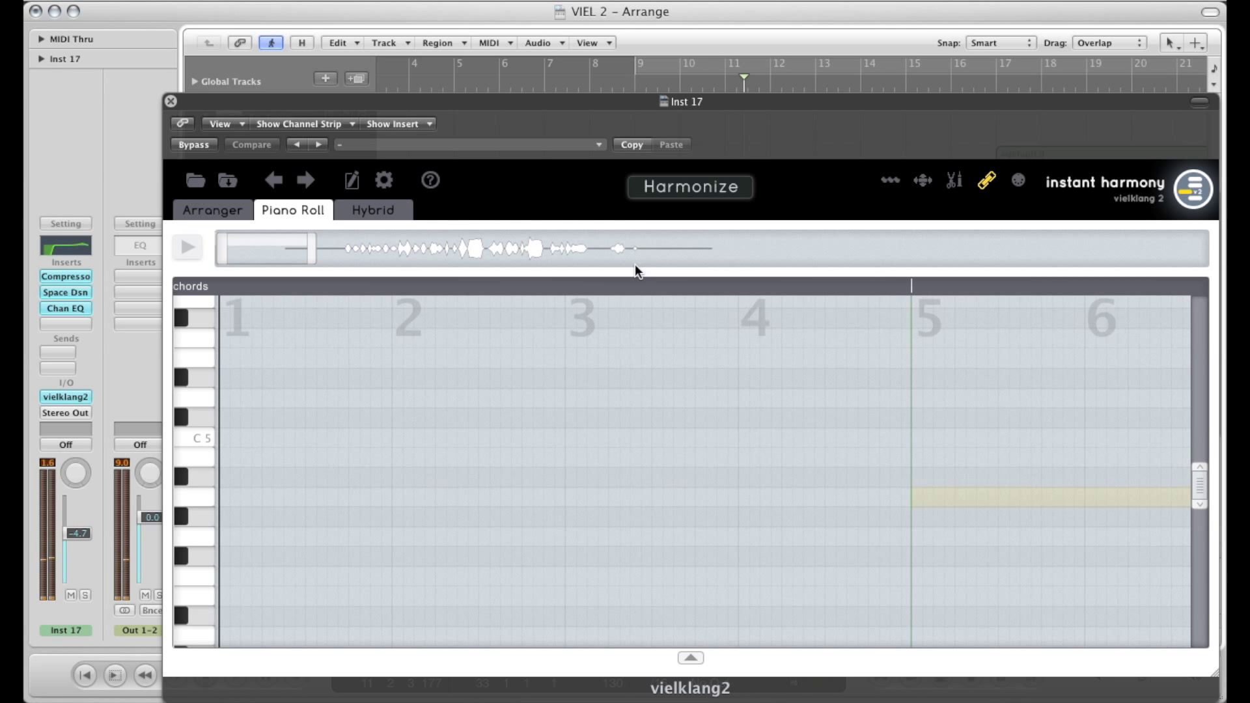
pyautogui.click(569, 518)
pyautogui.hscroll(10, 779, 440)
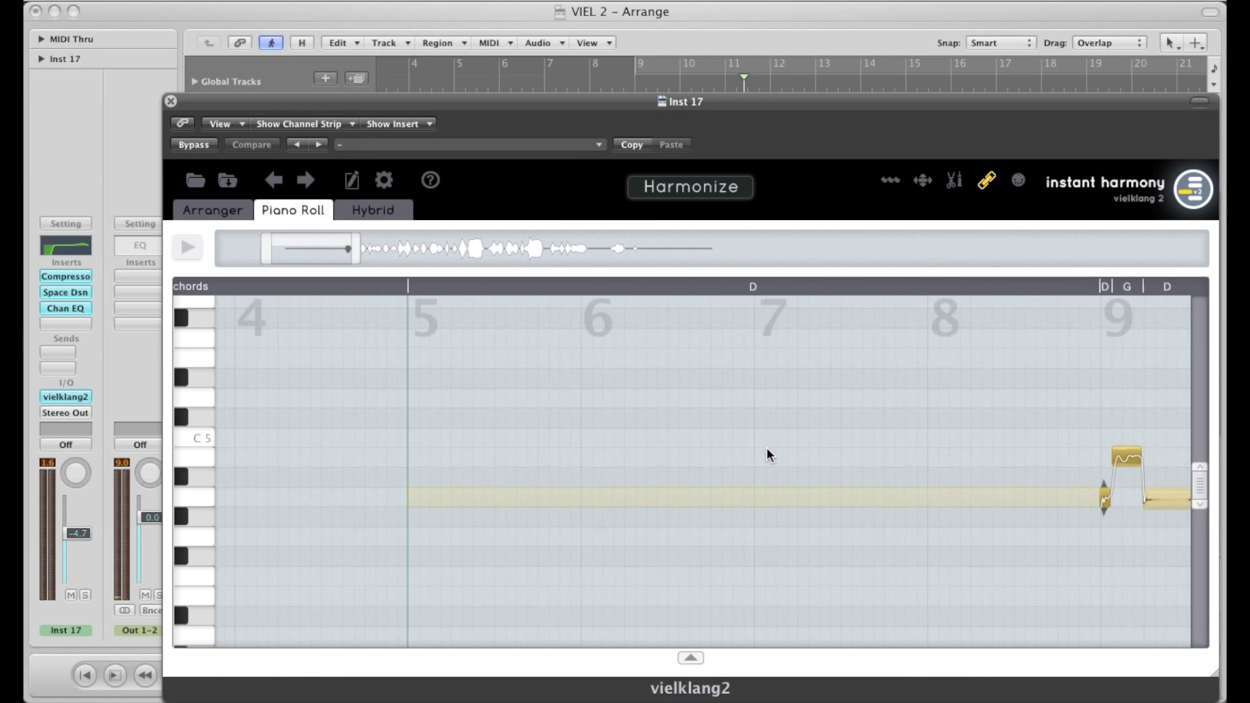
pyautogui.hscroll(2, 764, 448)
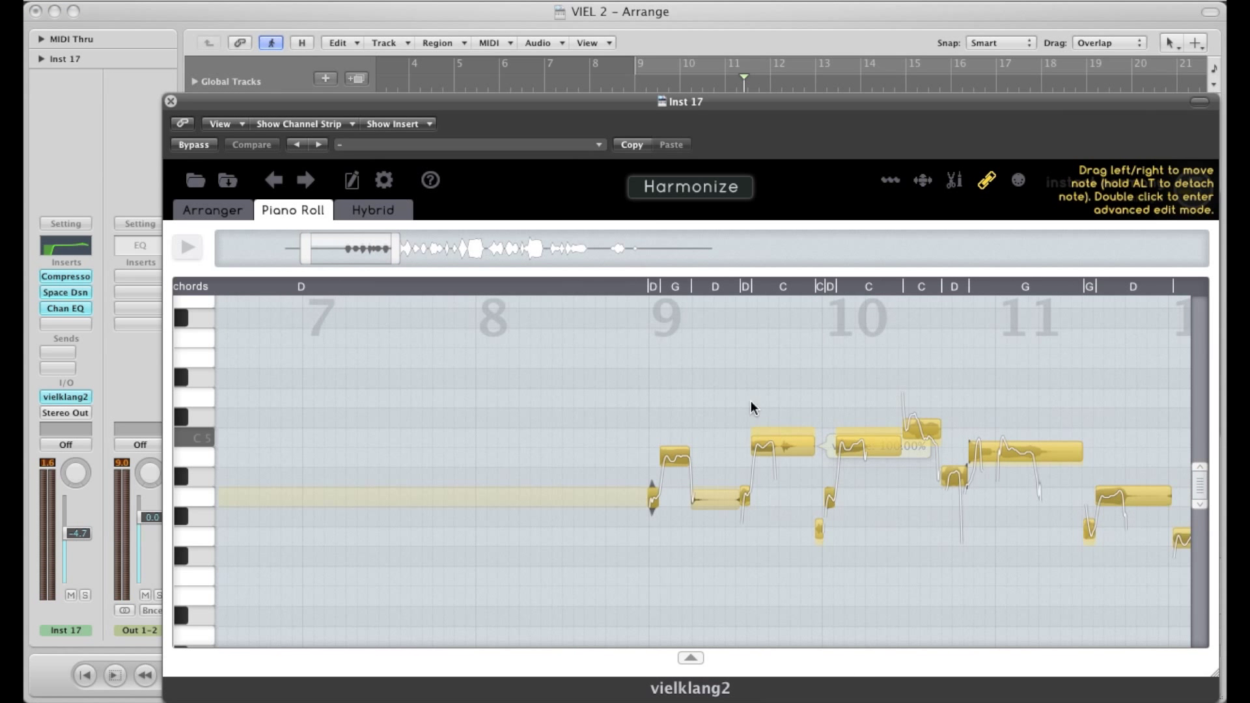
pyautogui.doubleClick(629, 78)
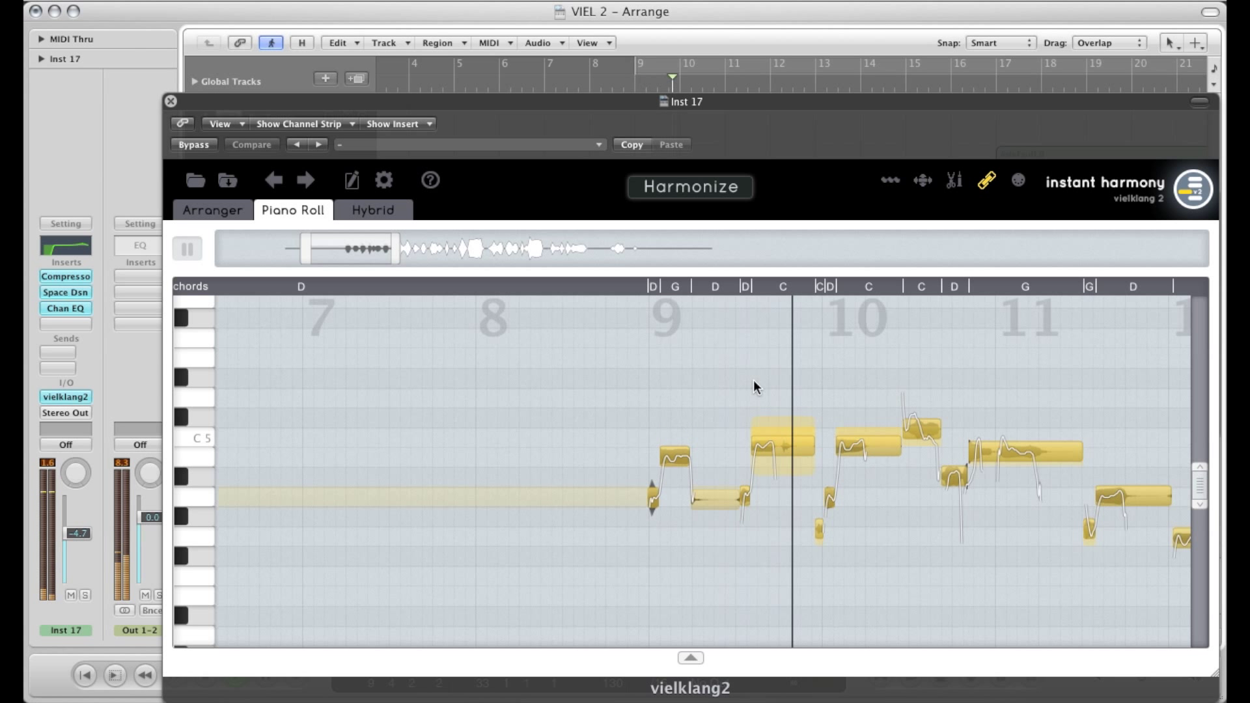
pyautogui.press('space')
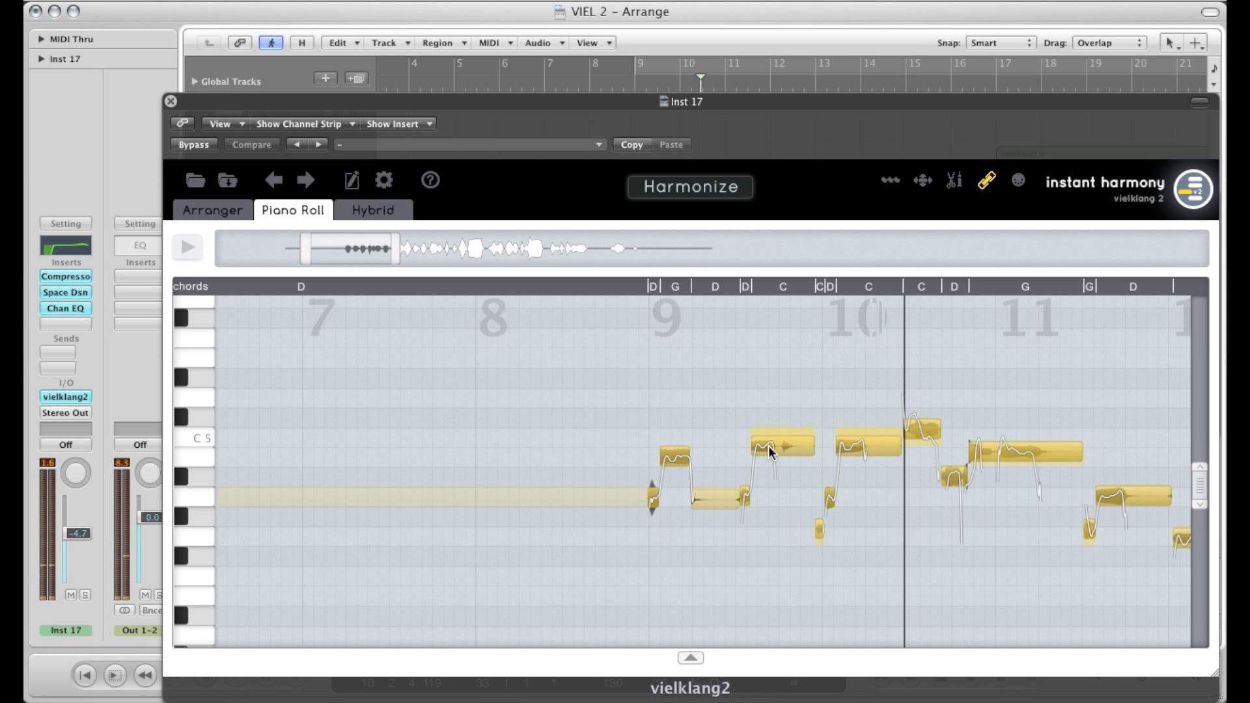
# Step: Lower the note just before bar 10 from C5 to B4 and replay from bar 9
pyautogui.click(768, 445)
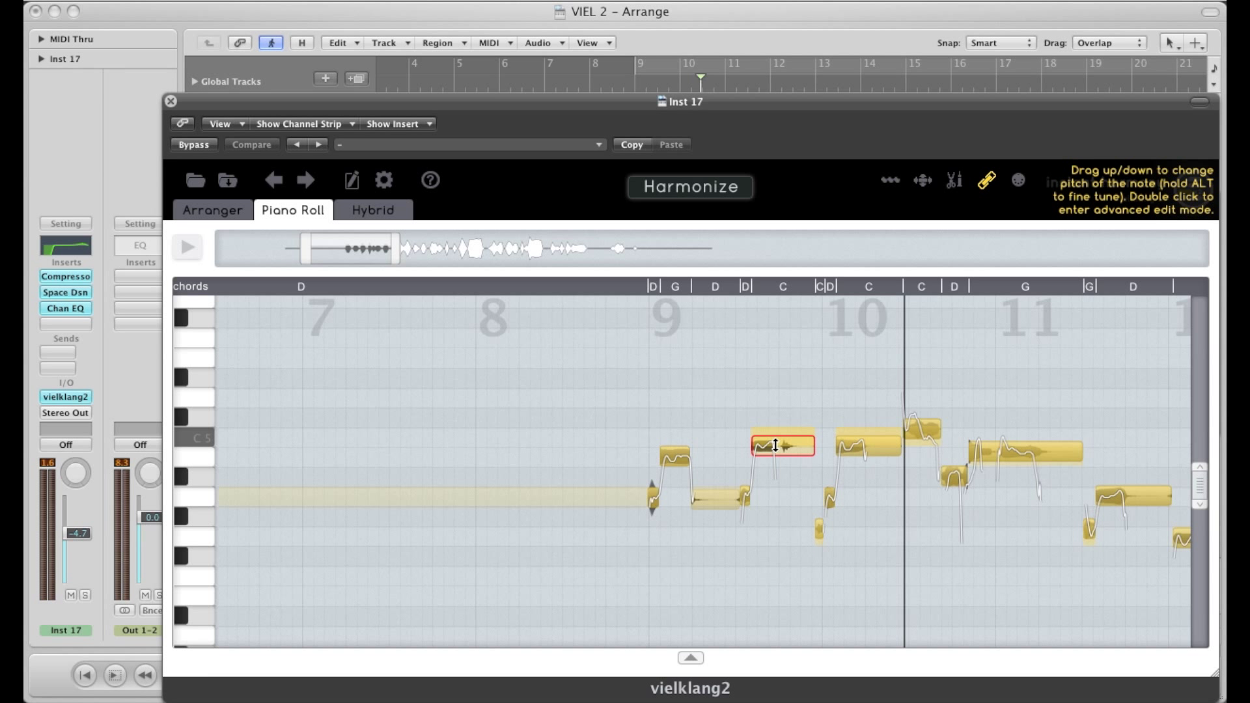
pyautogui.doubleClick(775, 446)
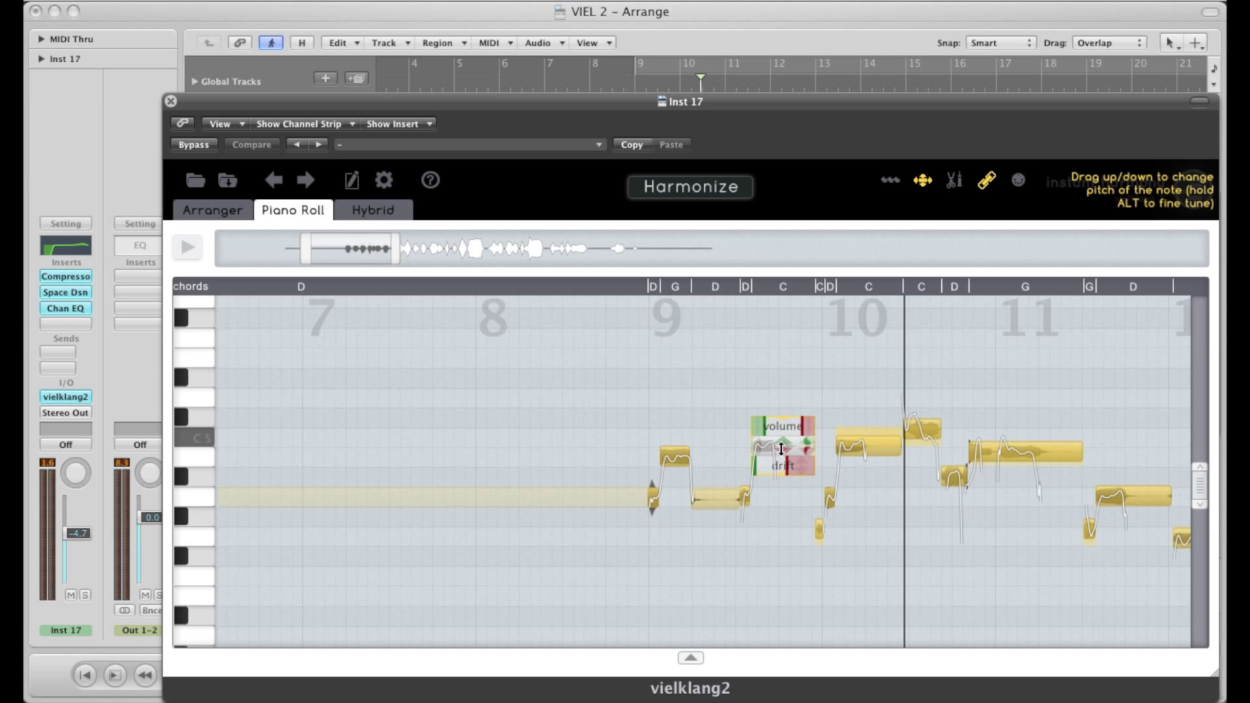
pyautogui.moveTo(781, 447); pyautogui.dragTo(778, 458)
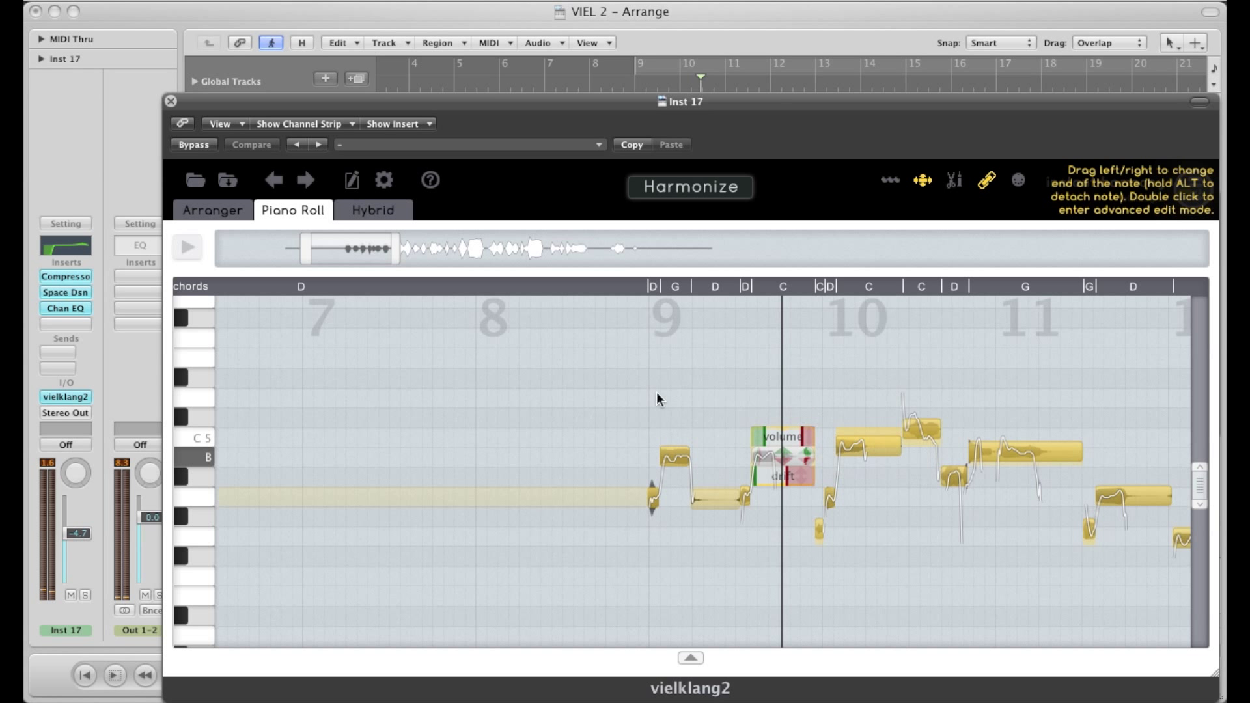
pyautogui.doubleClick(626, 84)
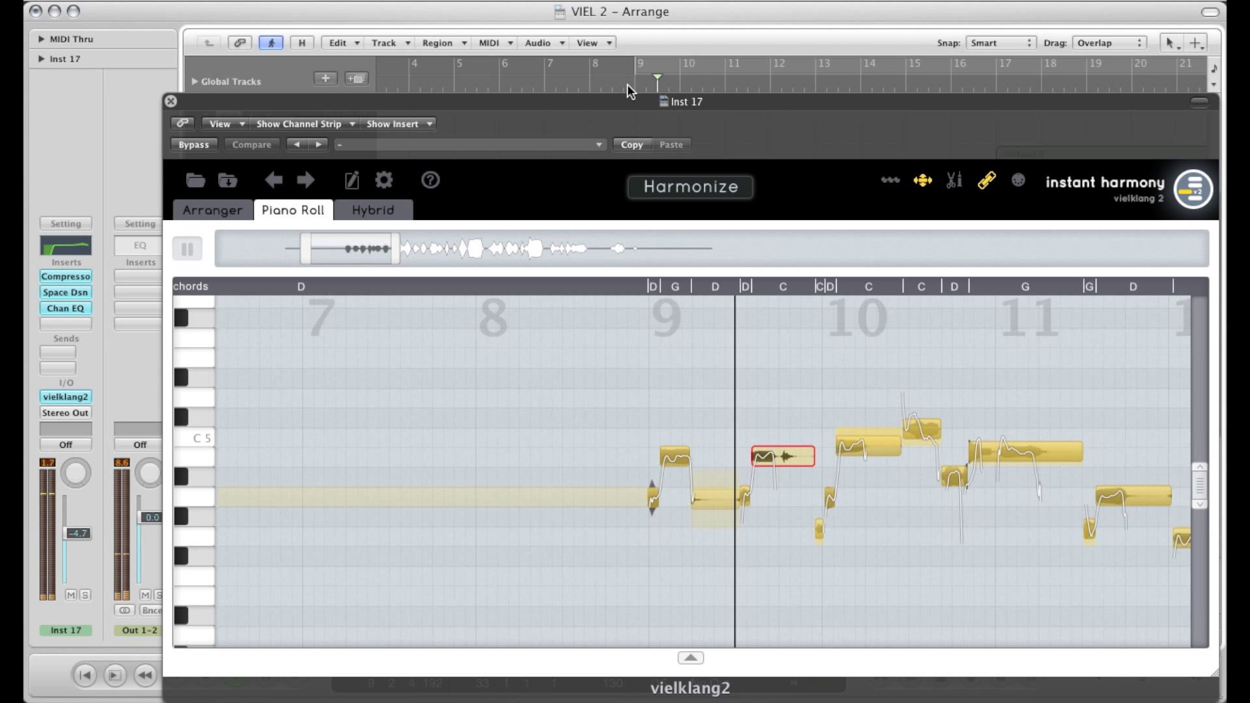
# Step: Fine-tune the bar-10 note down to -0.33 semitones
pyautogui.press('space')
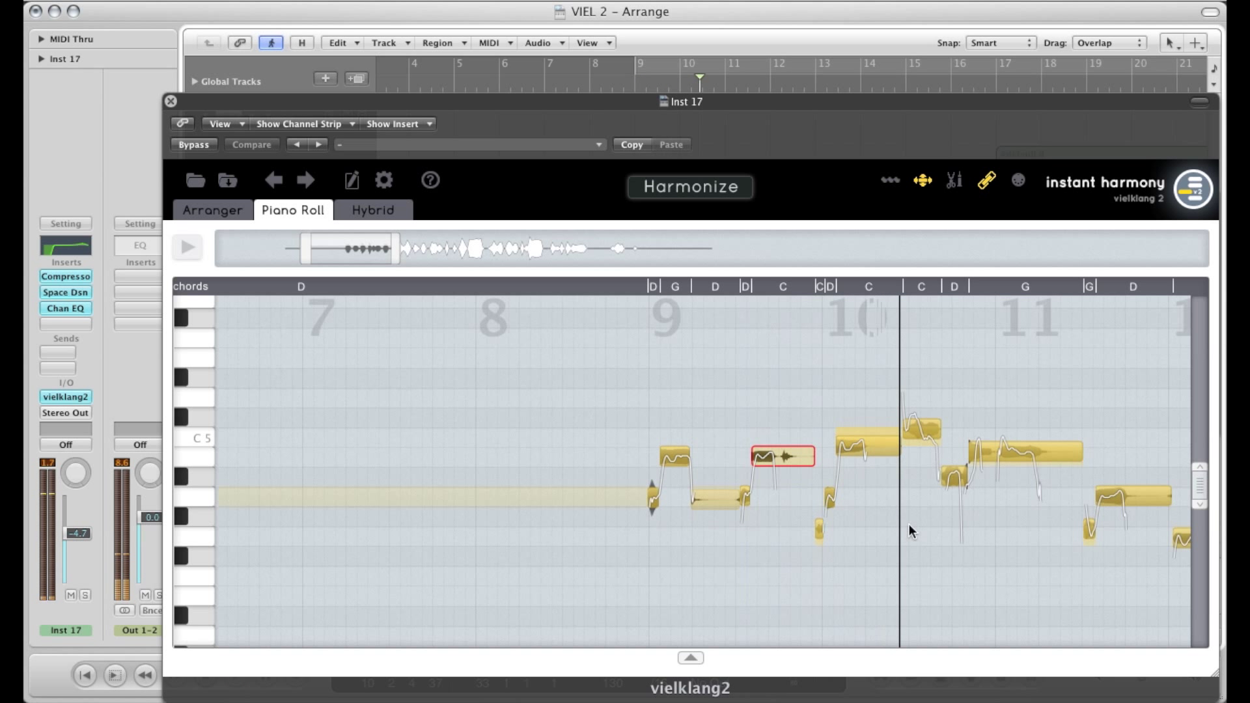
pyautogui.click(864, 450)
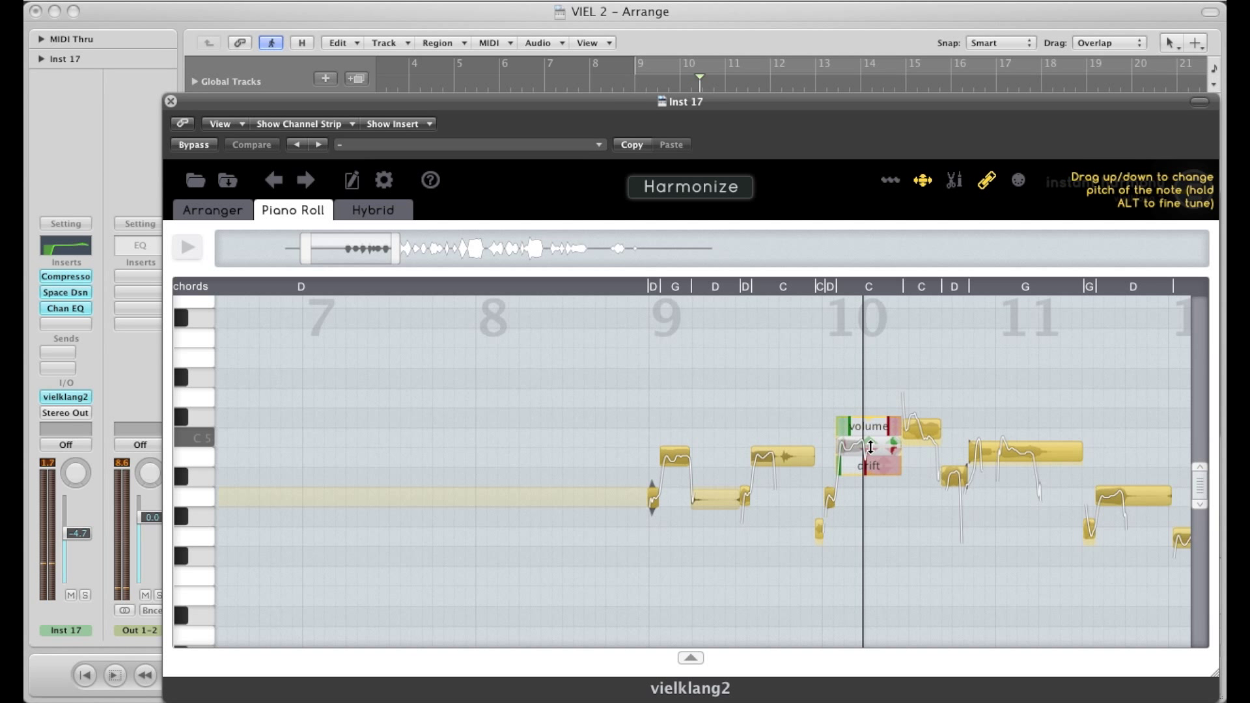
pyautogui.moveTo(870, 447); pyautogui.dragTo(870, 453)
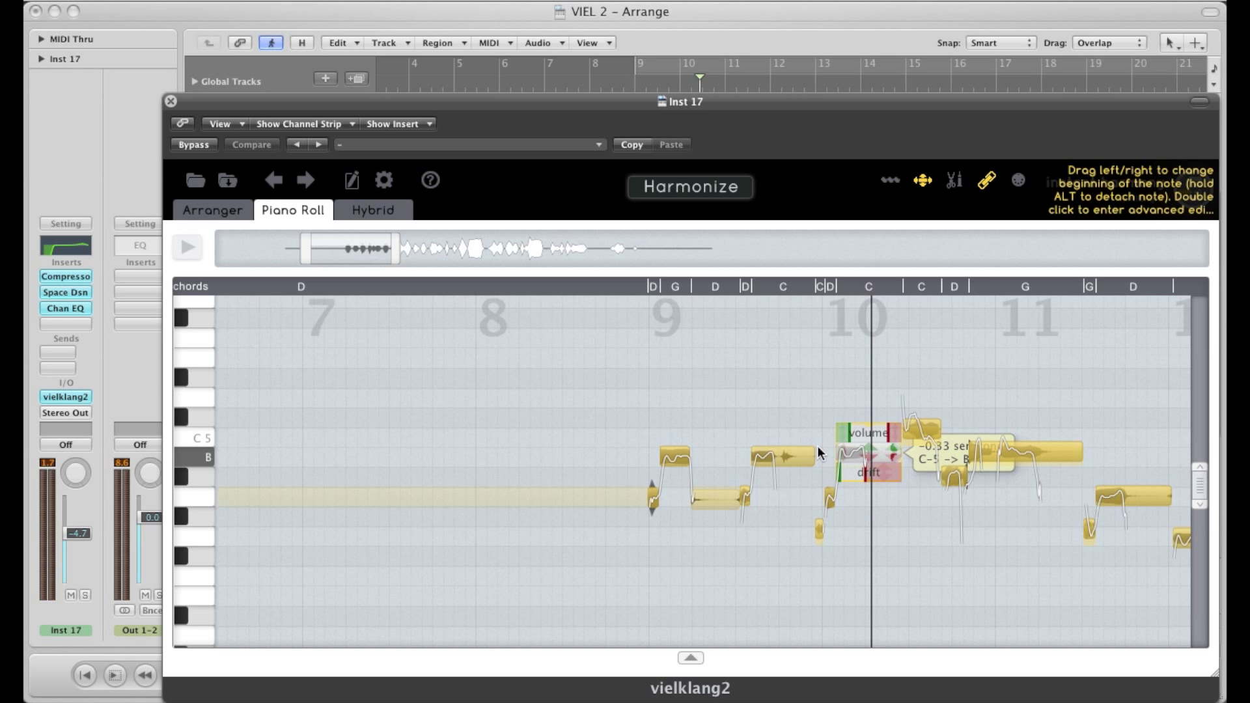
pyautogui.hscroll(1, 826, 449)
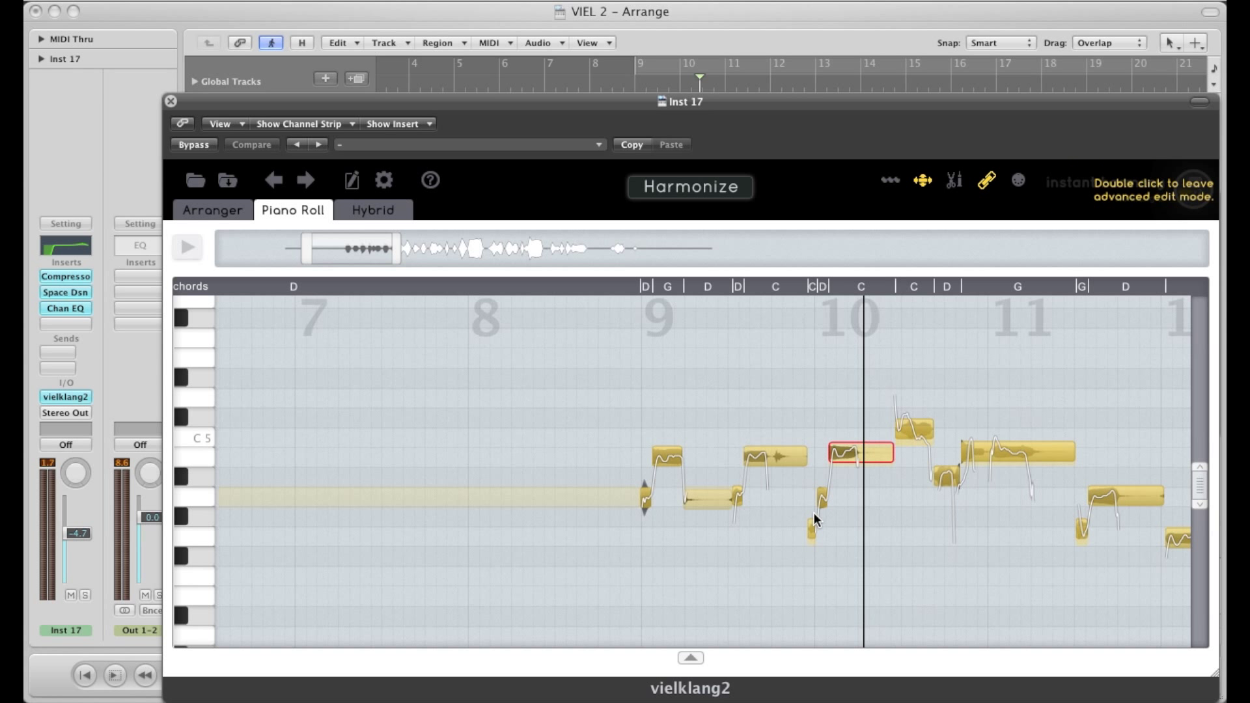
# Step: Play the passage from just before bar 9, stop, and replay it to check
pyautogui.moveTo(842, 454)
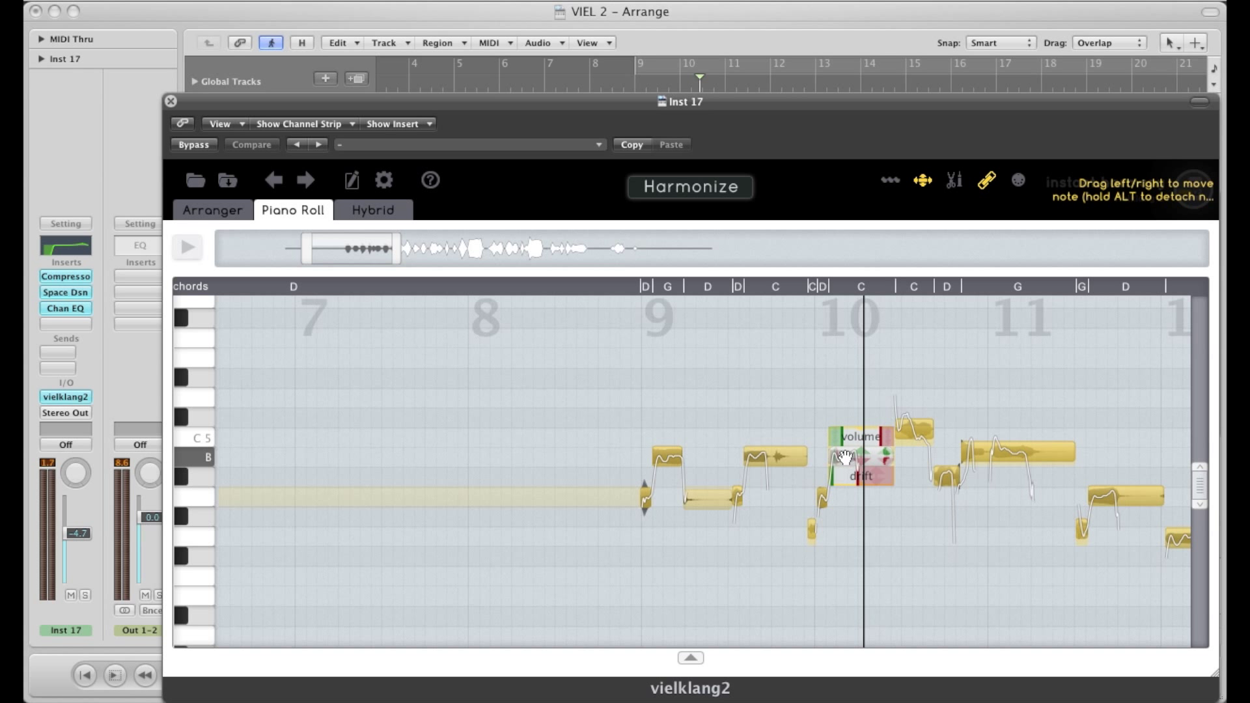
pyautogui.doubleClick(629, 84)
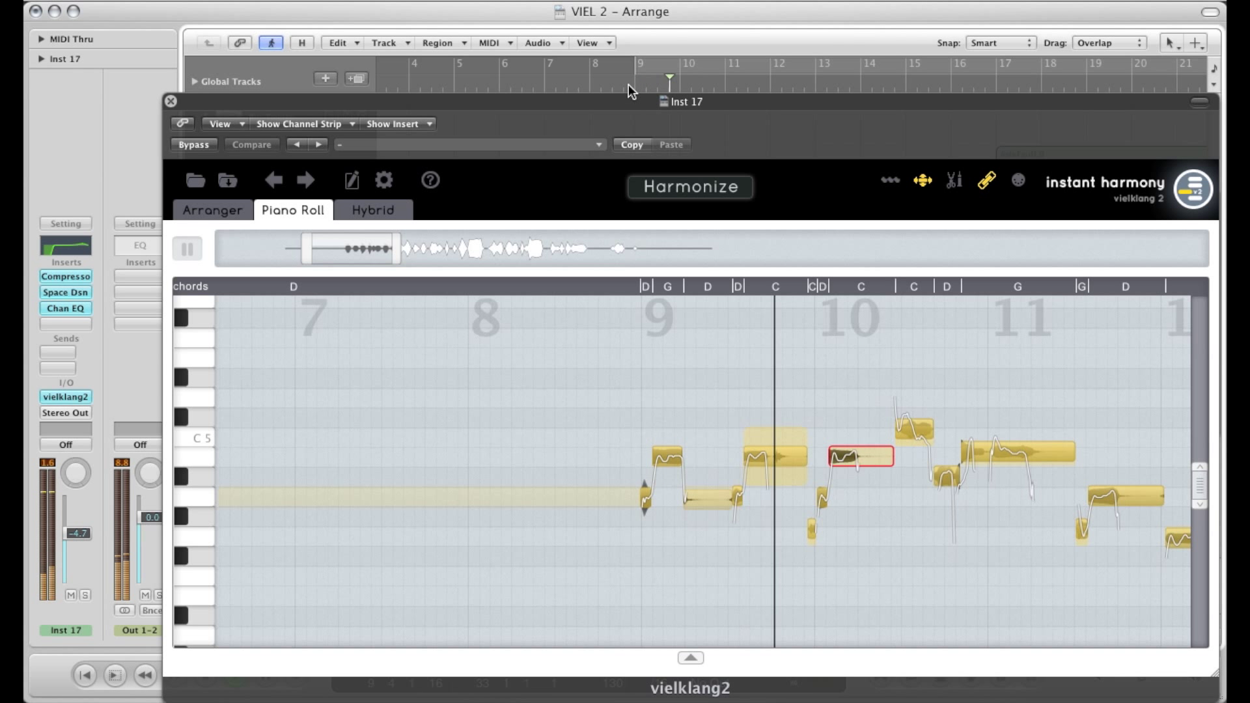
pyautogui.press('space')
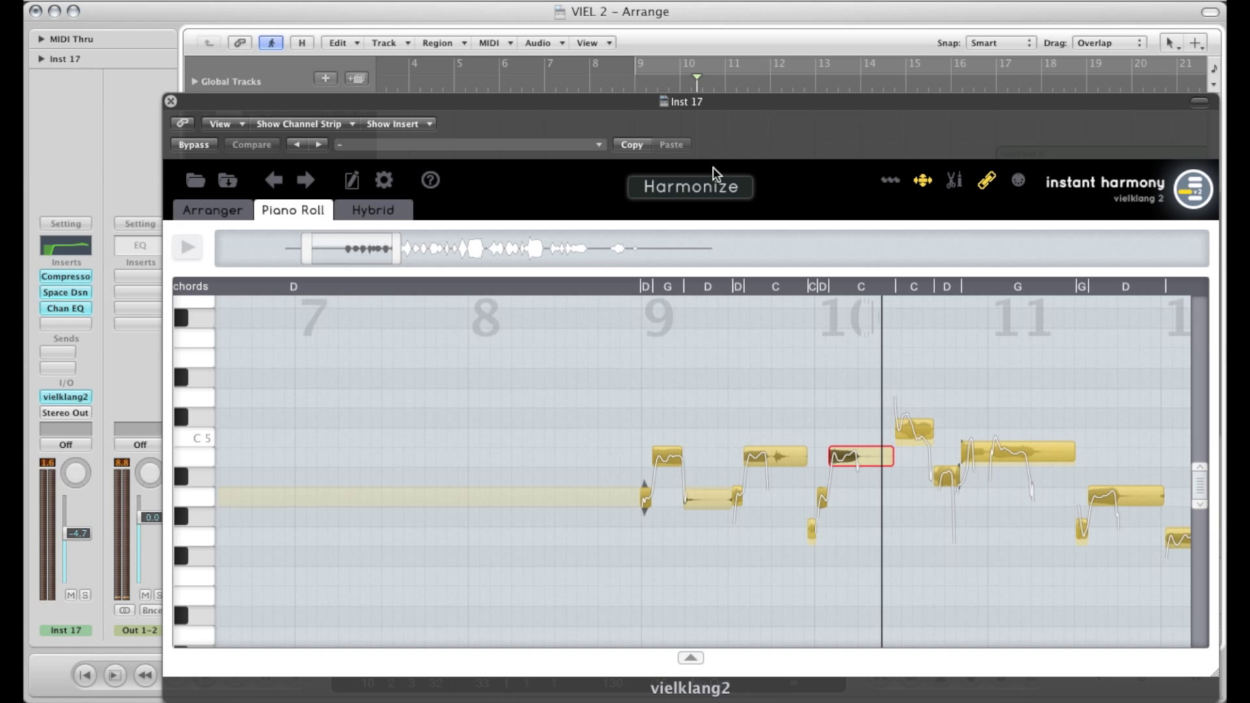
pyautogui.doubleClick(629, 84)
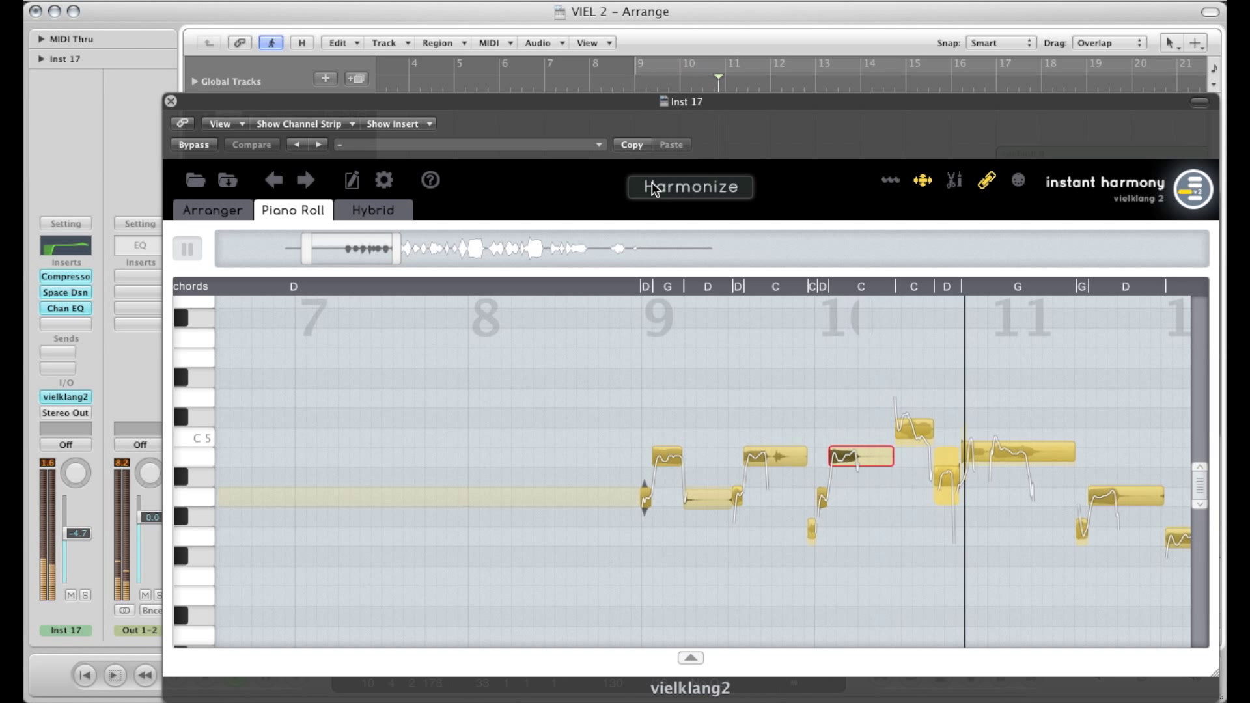
# Step: Stop and replay the vocal from bar 9
pyautogui.press('space')
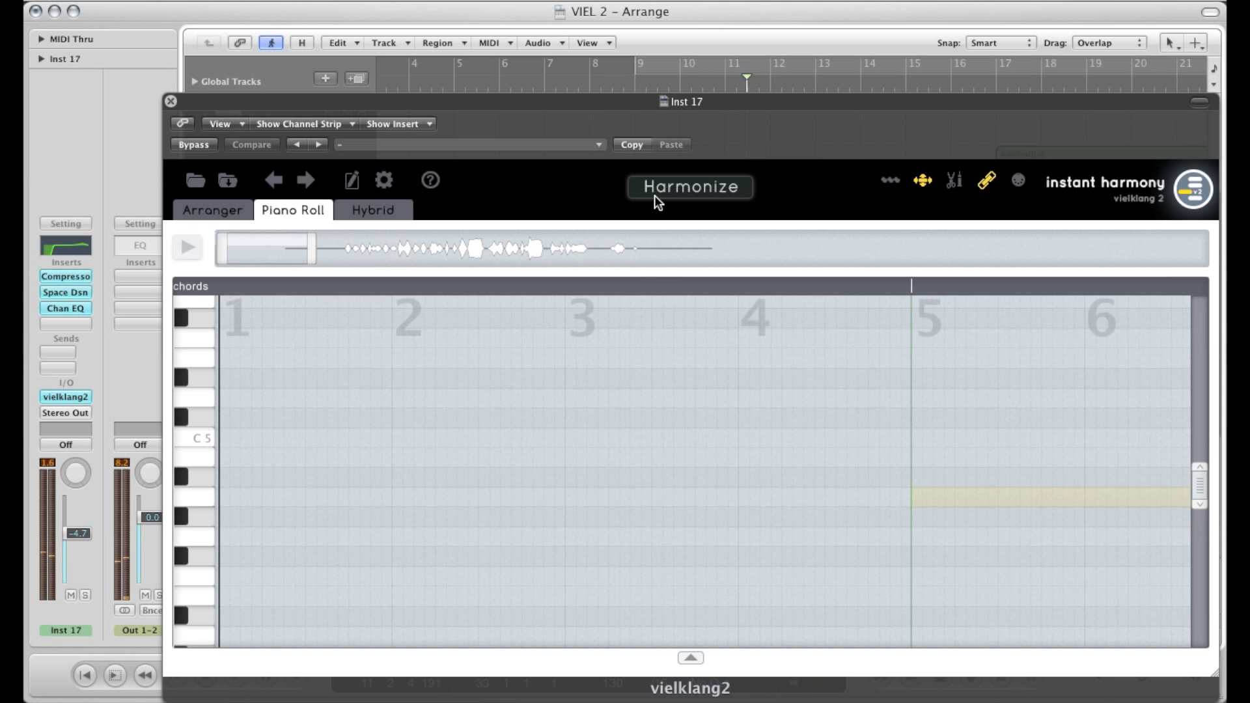
pyautogui.doubleClick(632, 86)
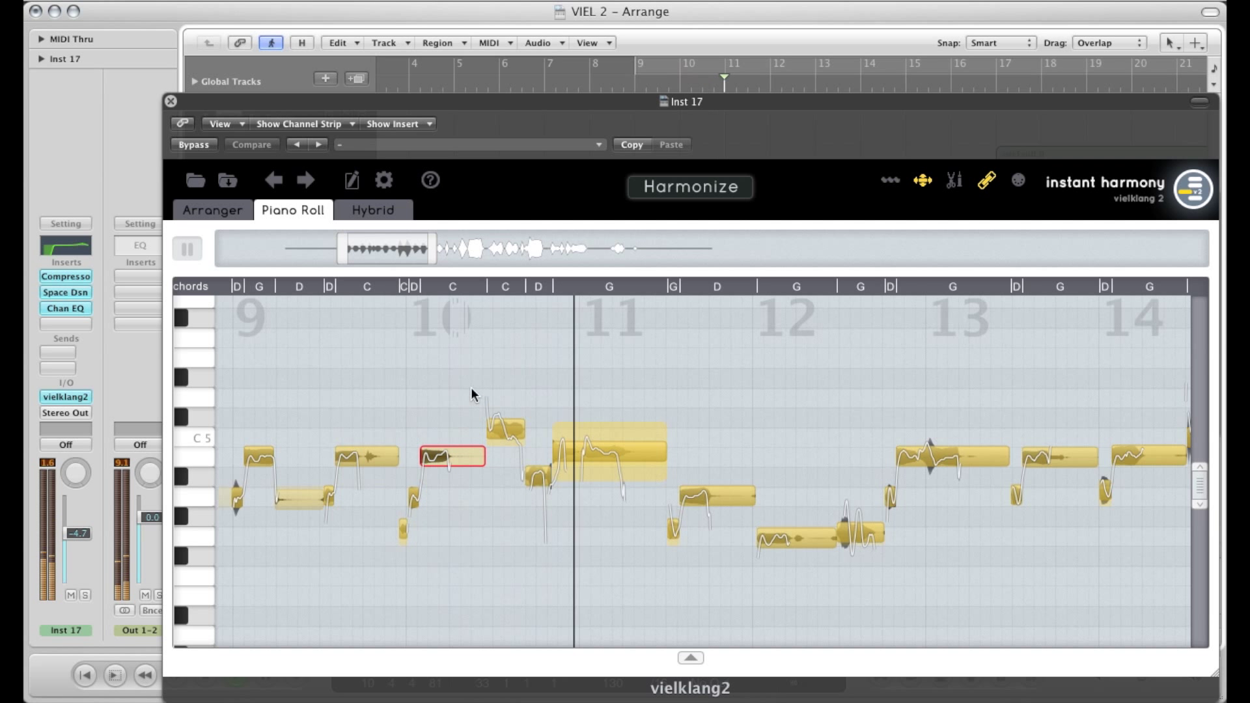
pyautogui.press('space')
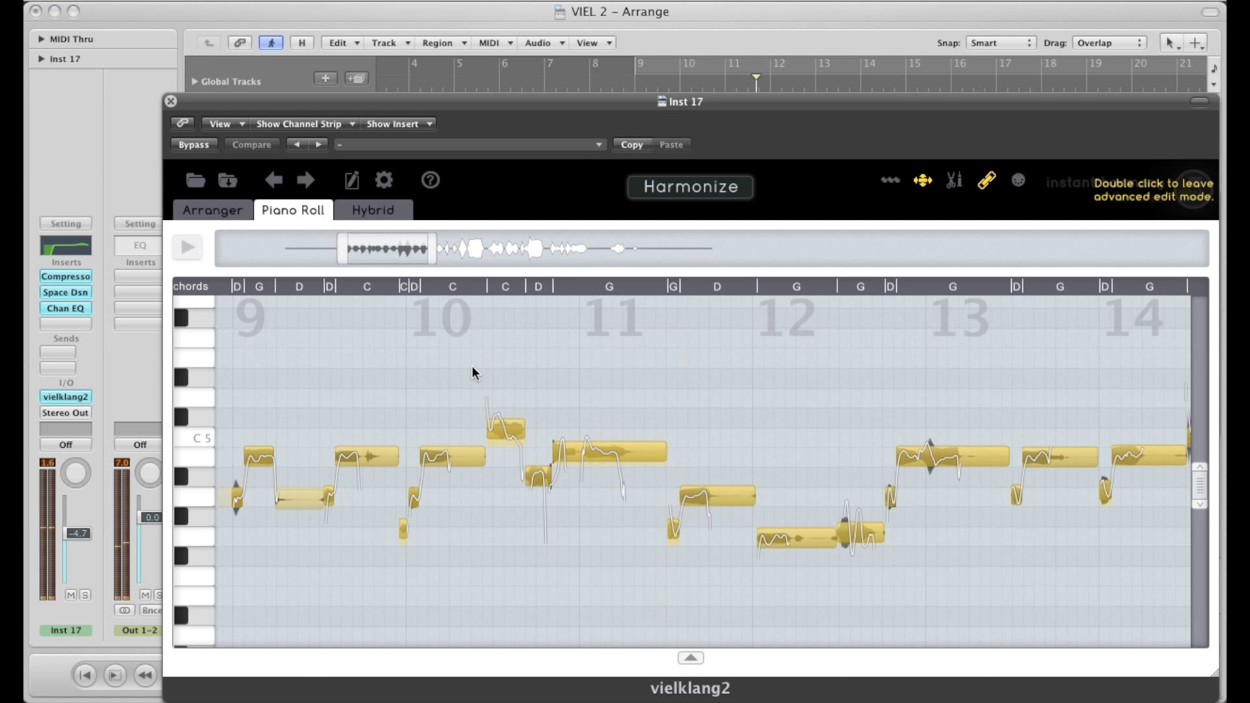
# Step: Zoom in on the long note near bar 10.5 and cut it in two with the scissors tool
pyautogui.moveTo(558, 443)
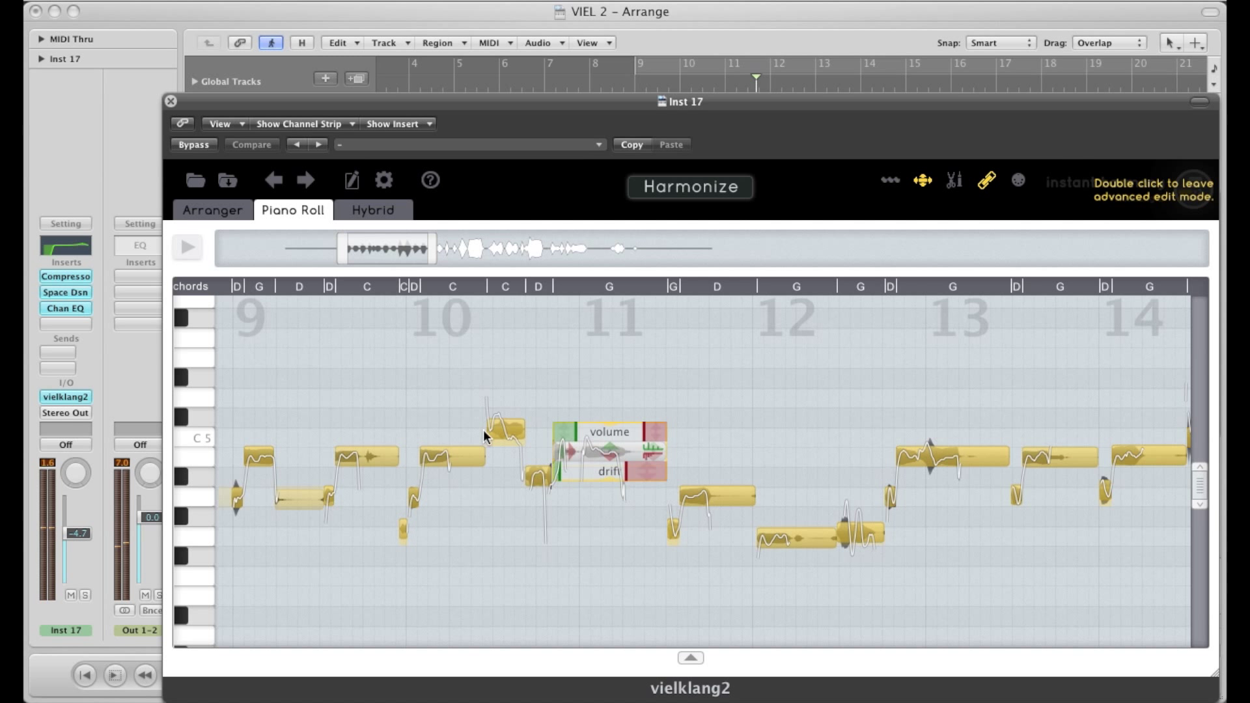
pyautogui.moveTo(507, 430)
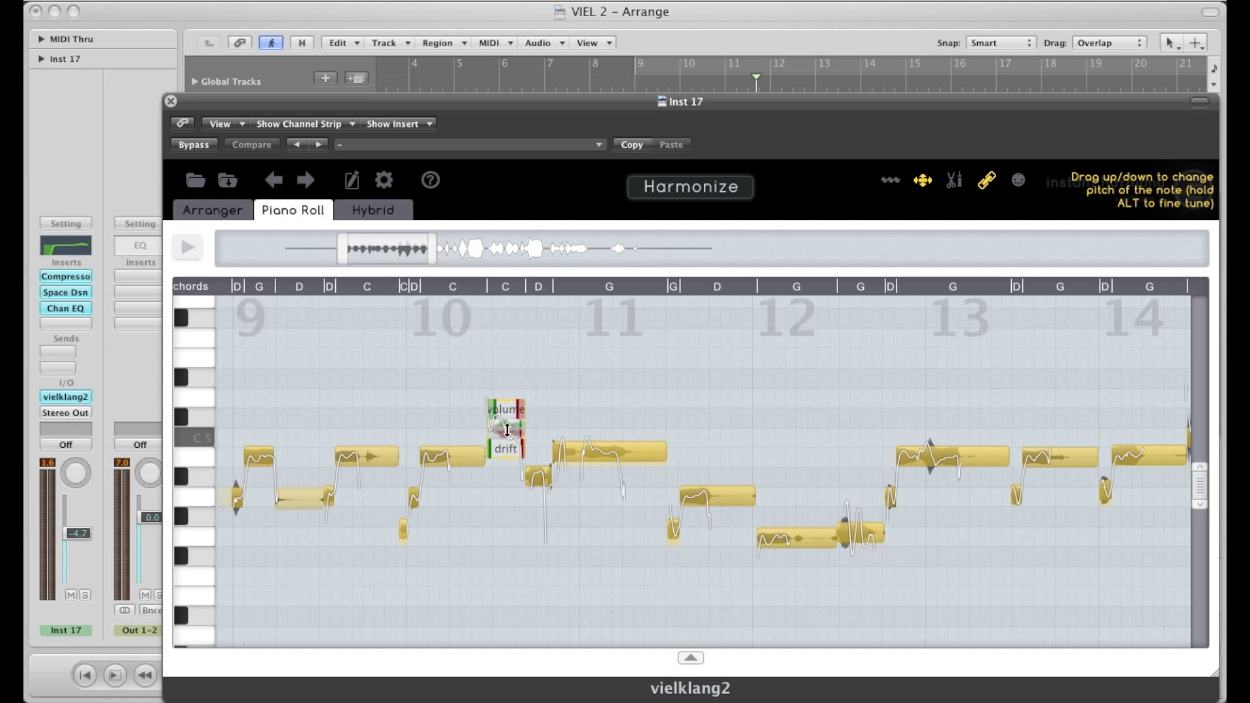
pyautogui.doubleClick(507, 429)
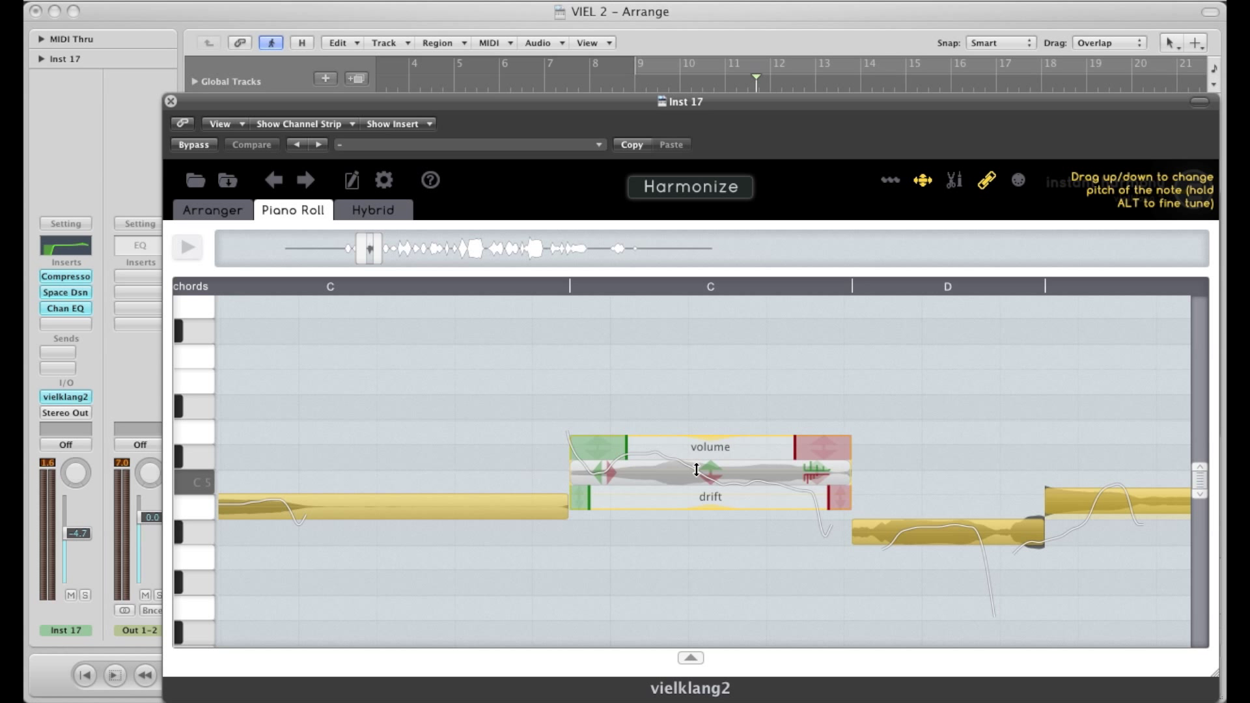
pyautogui.click(704, 475)
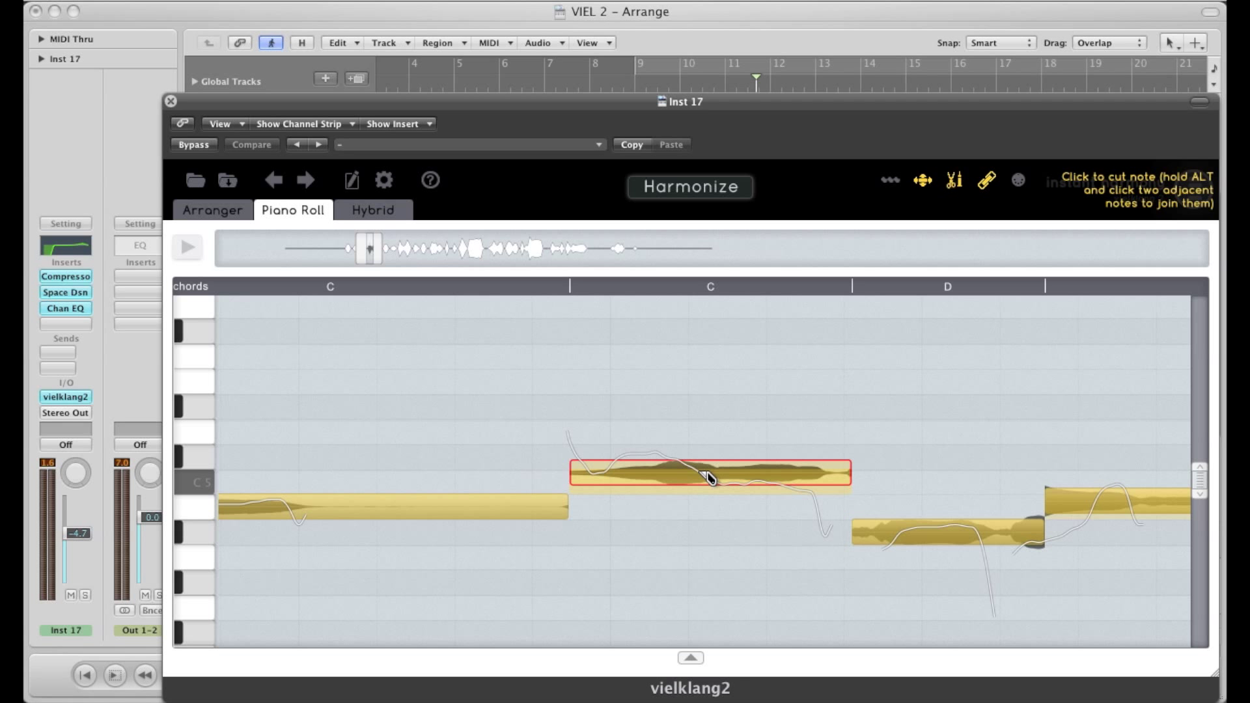
pyautogui.click(696, 467)
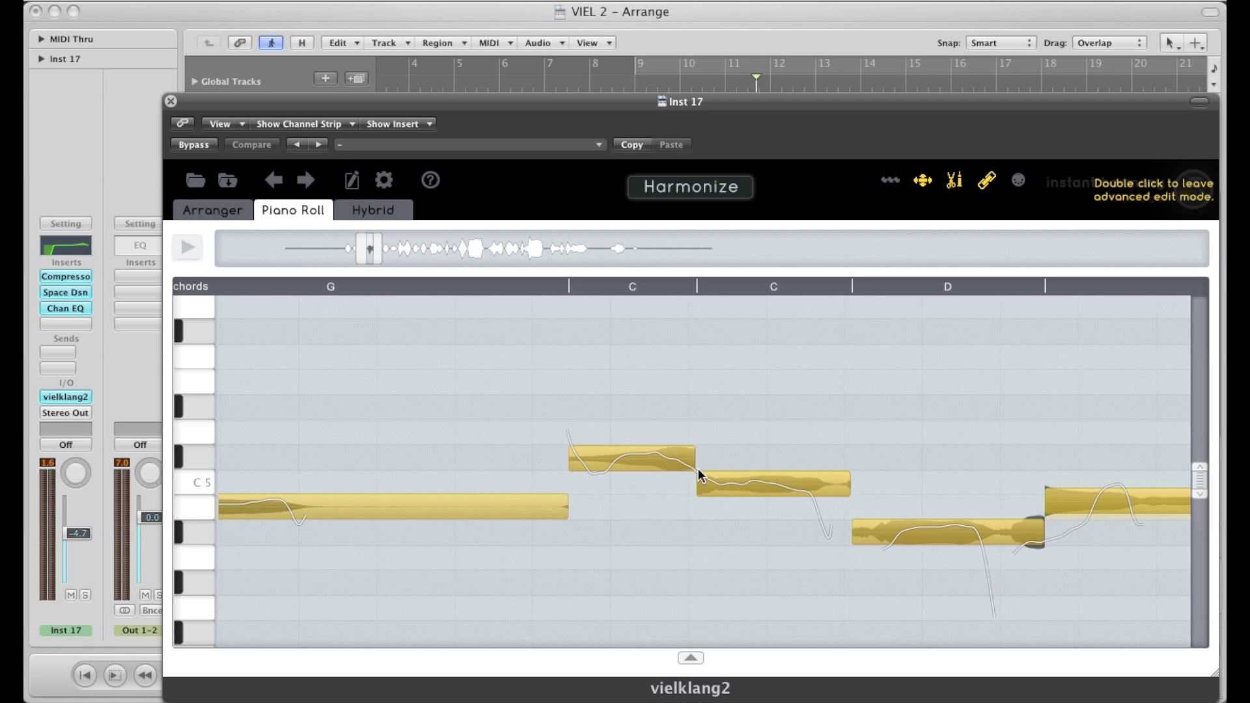
# Step: Show bars 9–14 and audition the short notes around bar 10
pyautogui.doubleClick(688, 536)
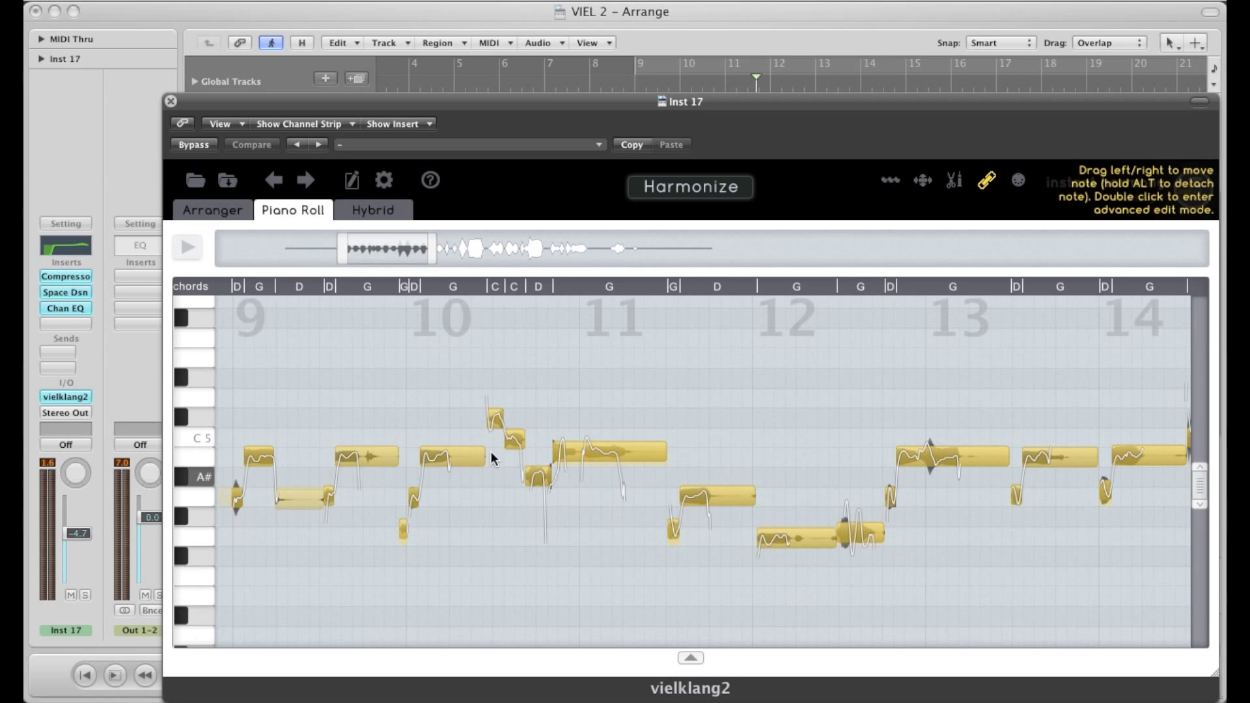
pyautogui.moveTo(521, 398); pyautogui.dragTo(504, 437)
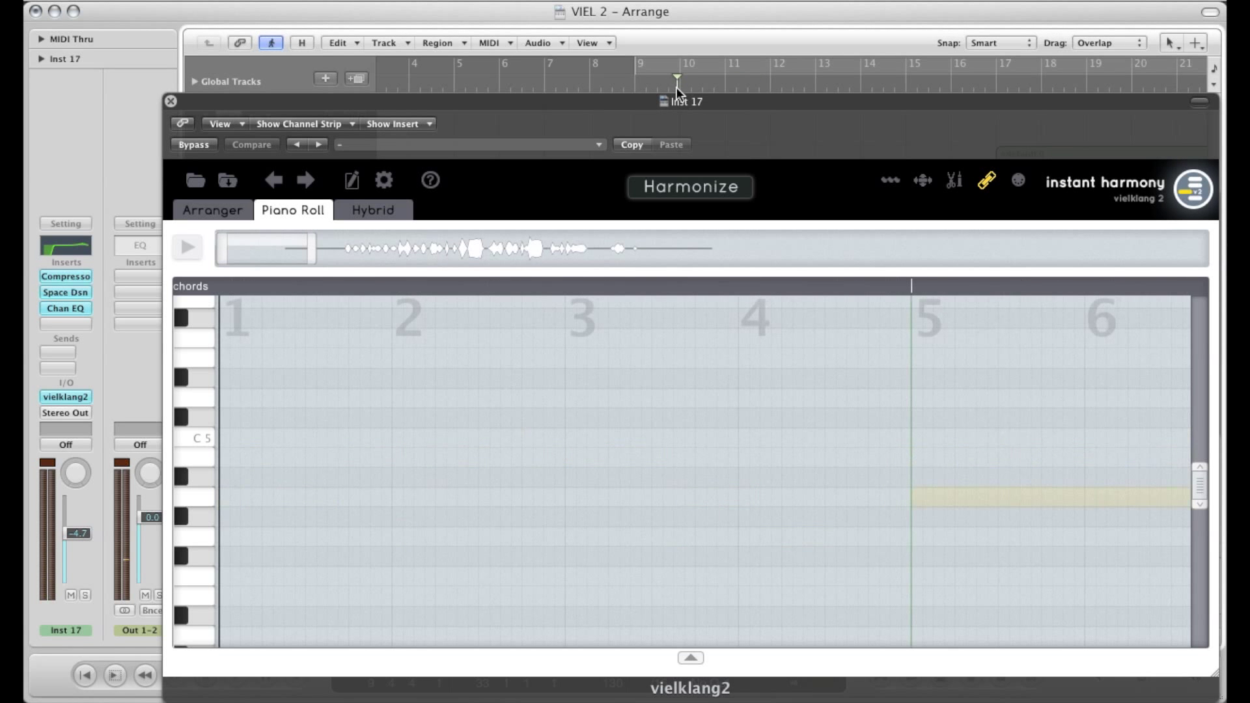
pyautogui.doubleClick(677, 87)
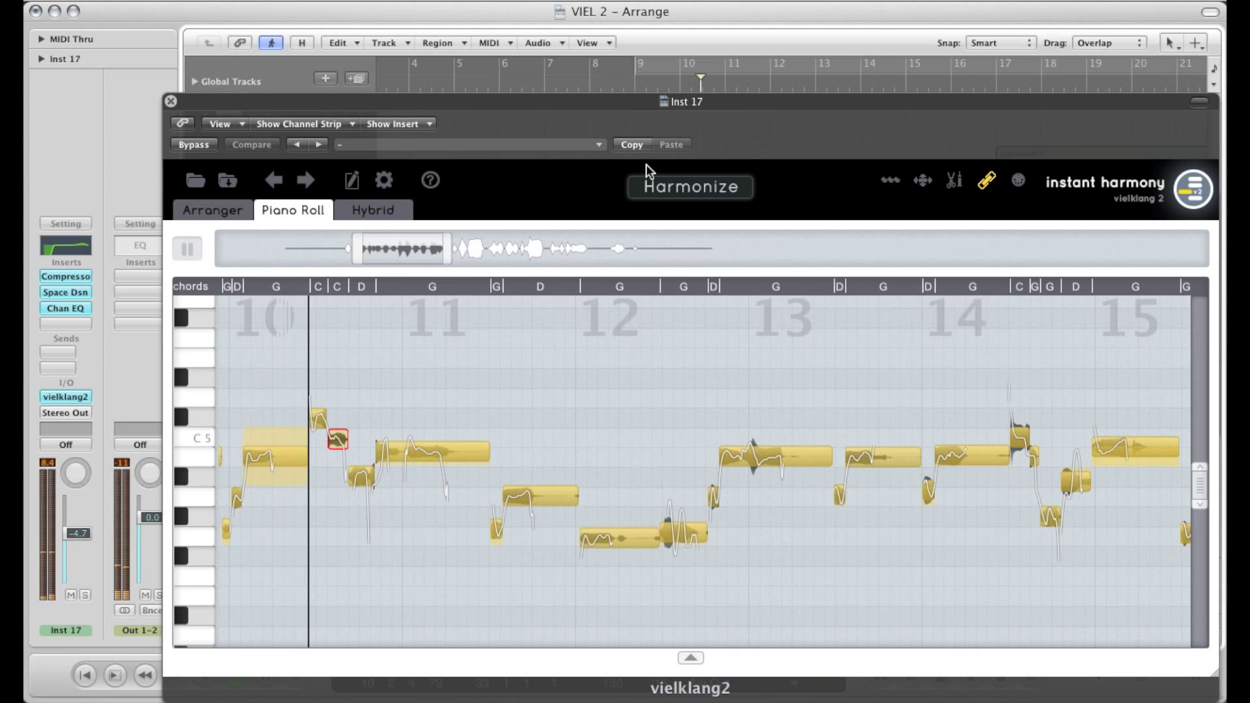
pyautogui.click(284, 384)
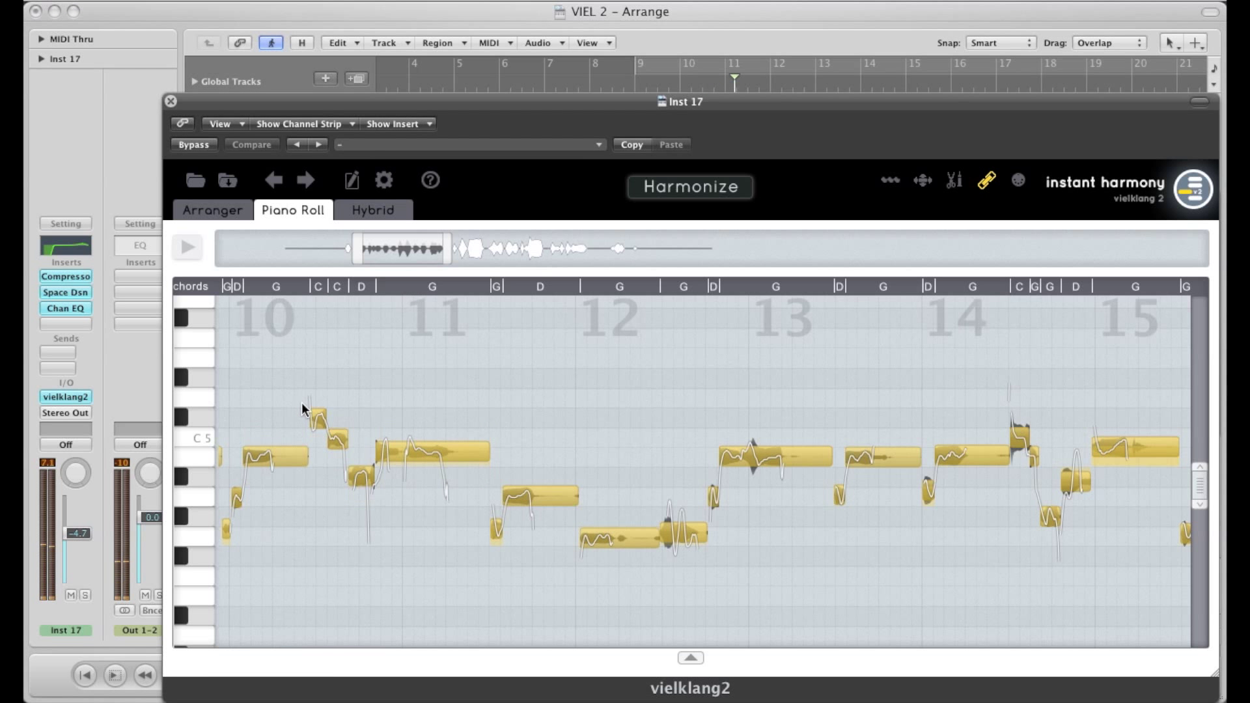
pyautogui.moveTo(341, 399); pyautogui.dragTo(337, 456)
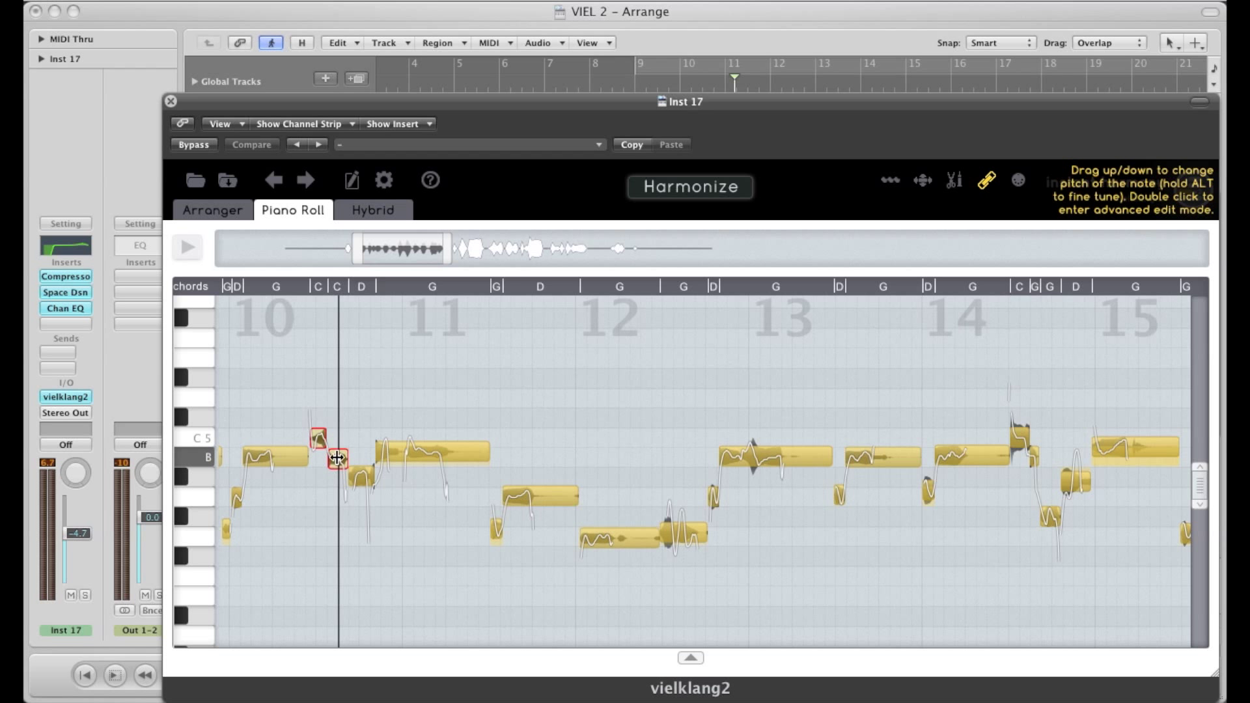
pyautogui.doubleClick(674, 81)
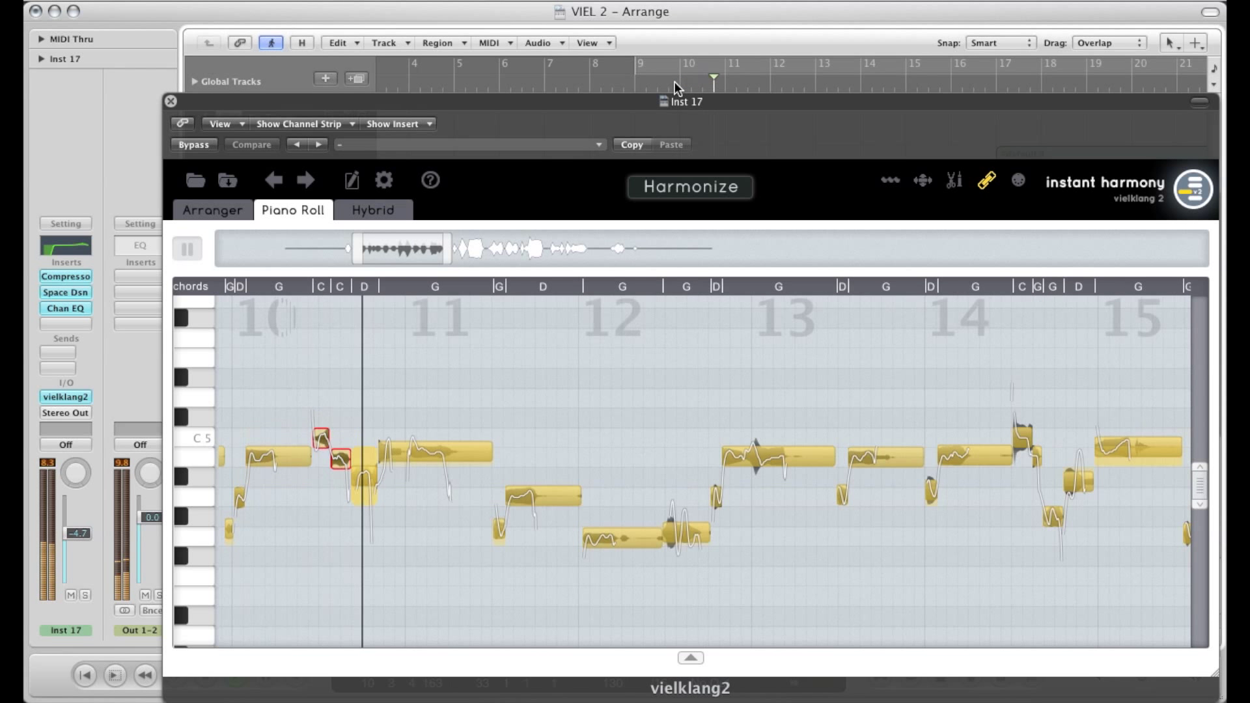
pyautogui.press('space')
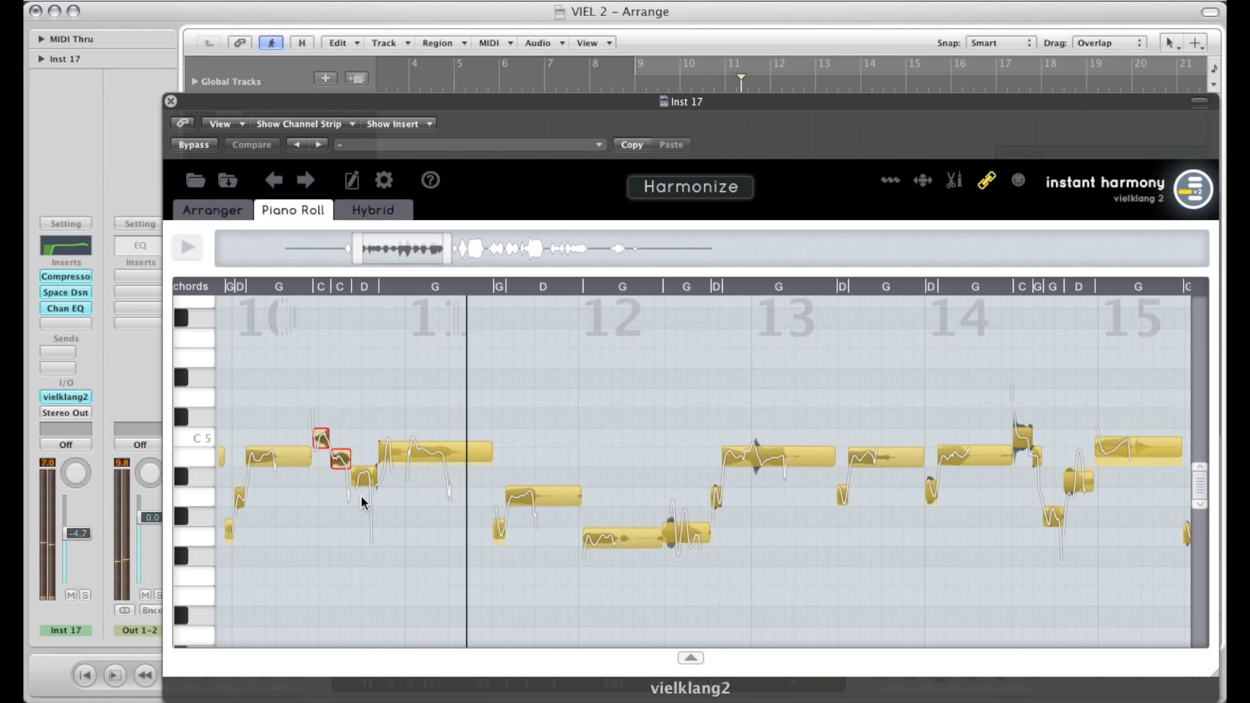
# Step: Lower the A# note after the C5 notes to A4 and play it back from bar 9
pyautogui.click(363, 478)
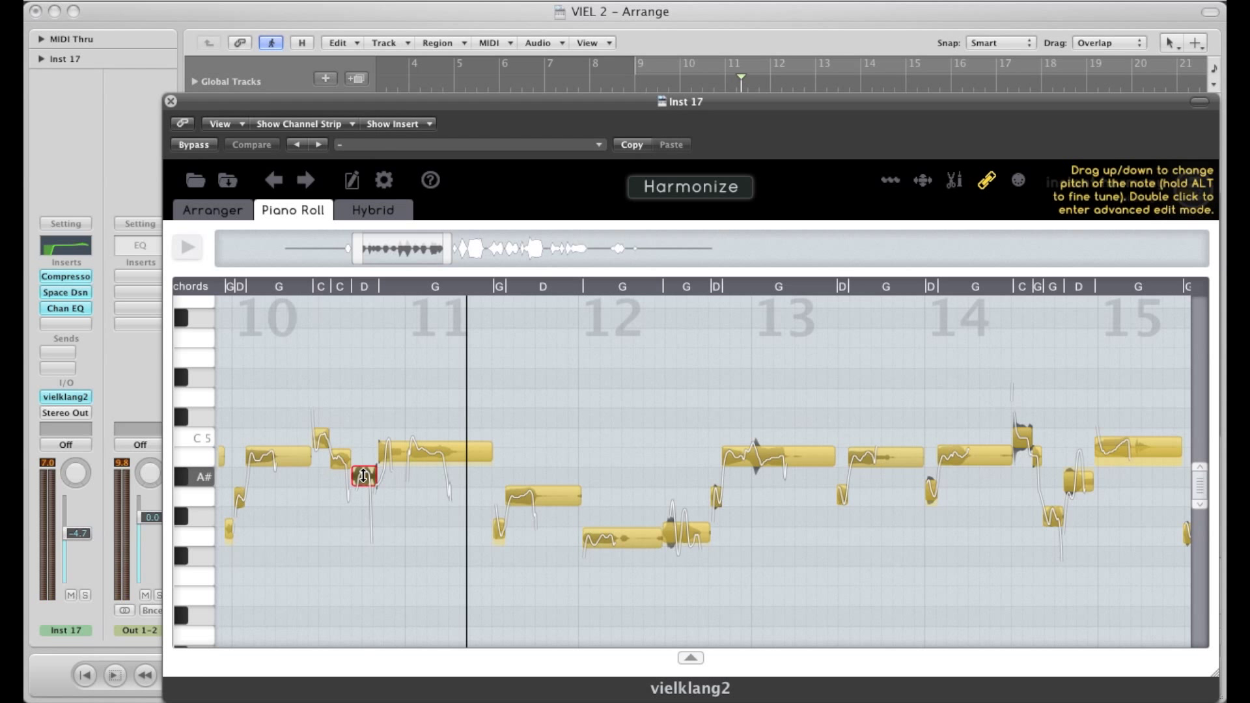
pyautogui.moveTo(362, 477); pyautogui.dragTo(363, 493)
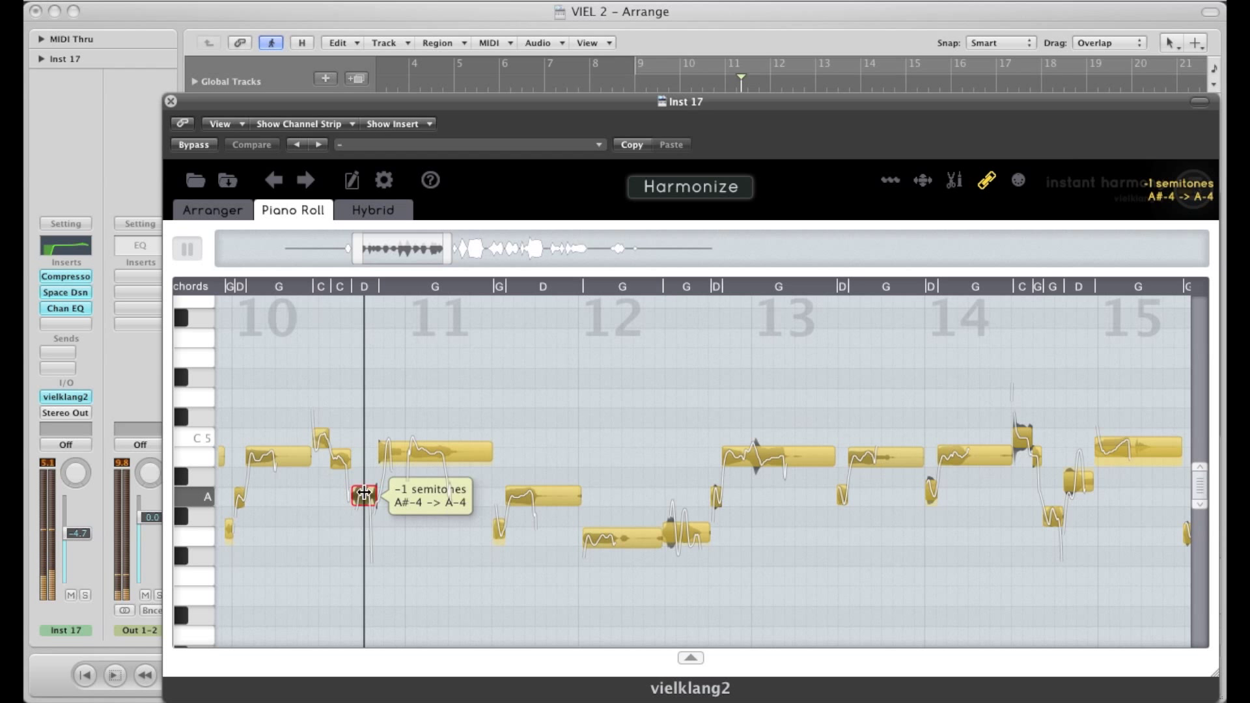
pyautogui.doubleClick(628, 80)
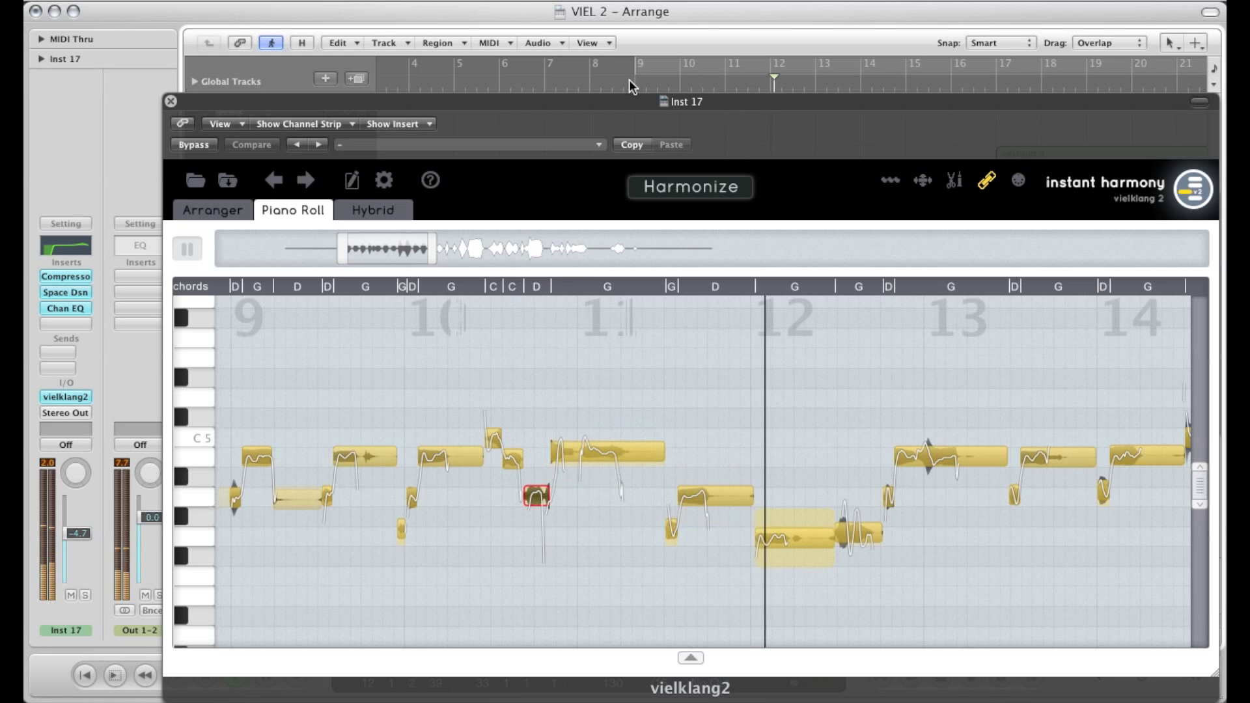
pyautogui.press('space')
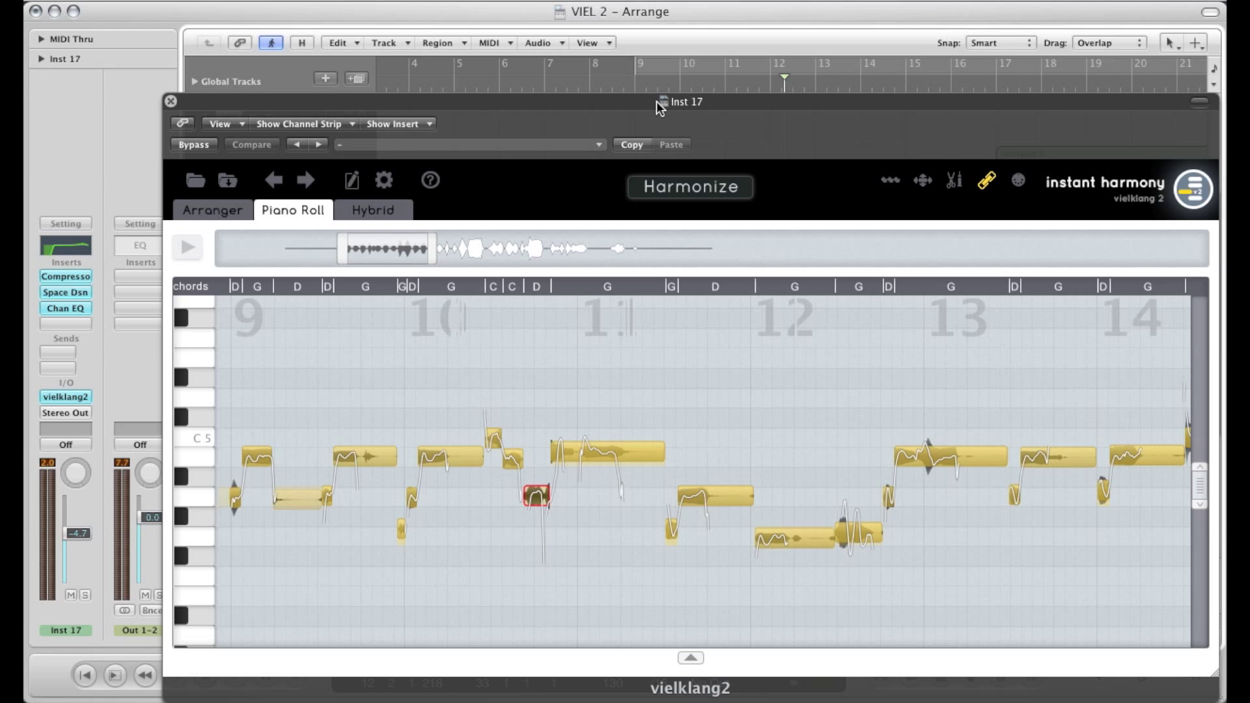
pyautogui.press('space')
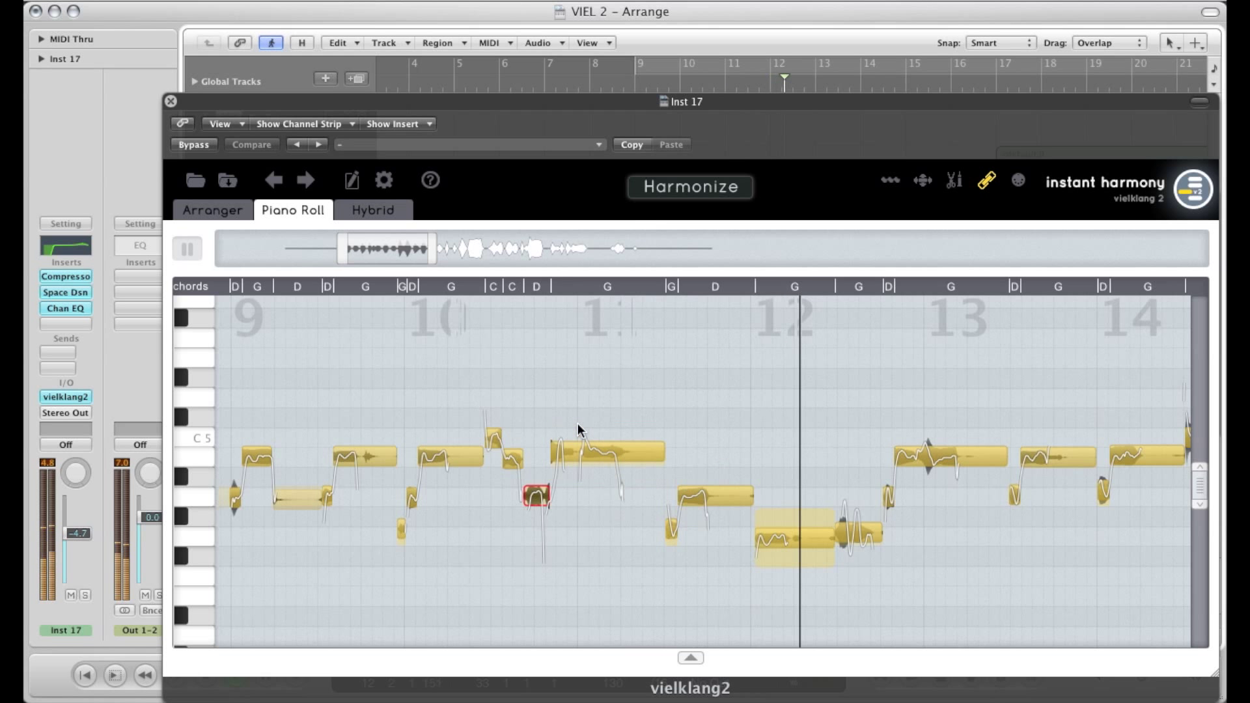
# Step: Select and audition the long G note at bar 12, then open its volume and drift controls
pyautogui.click(786, 542)
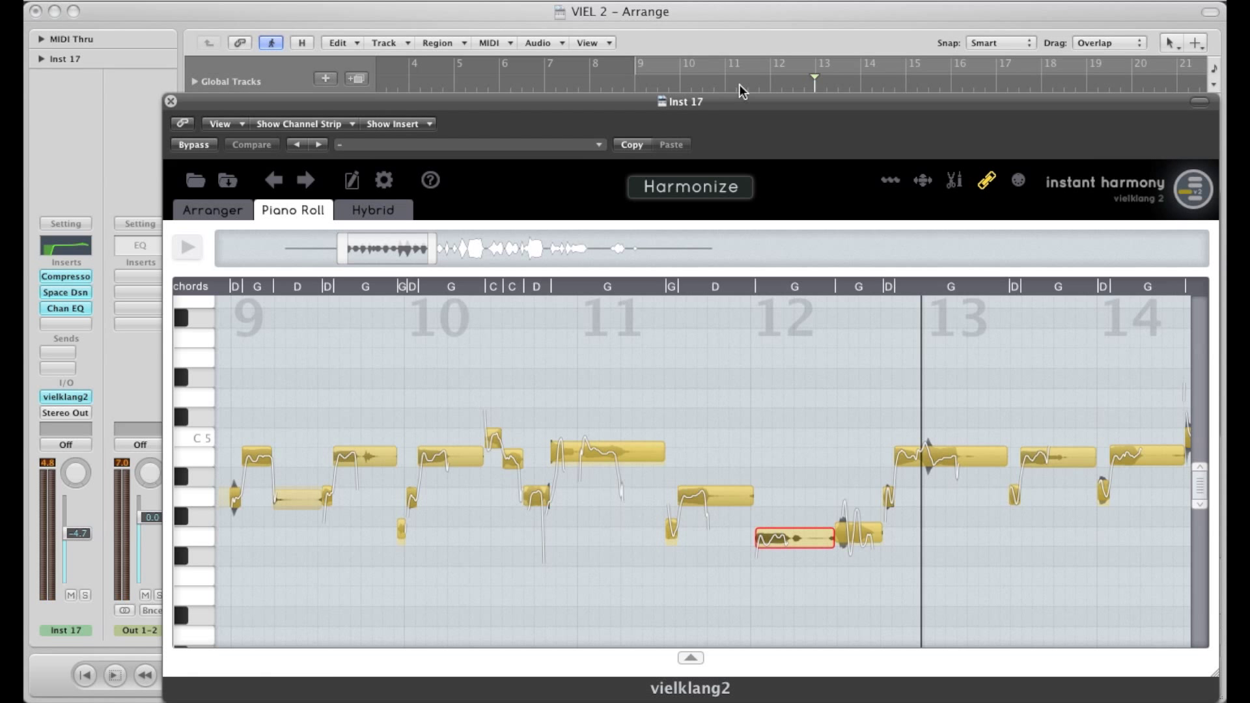
pyautogui.doubleClick(765, 84)
pyautogui.press('space')
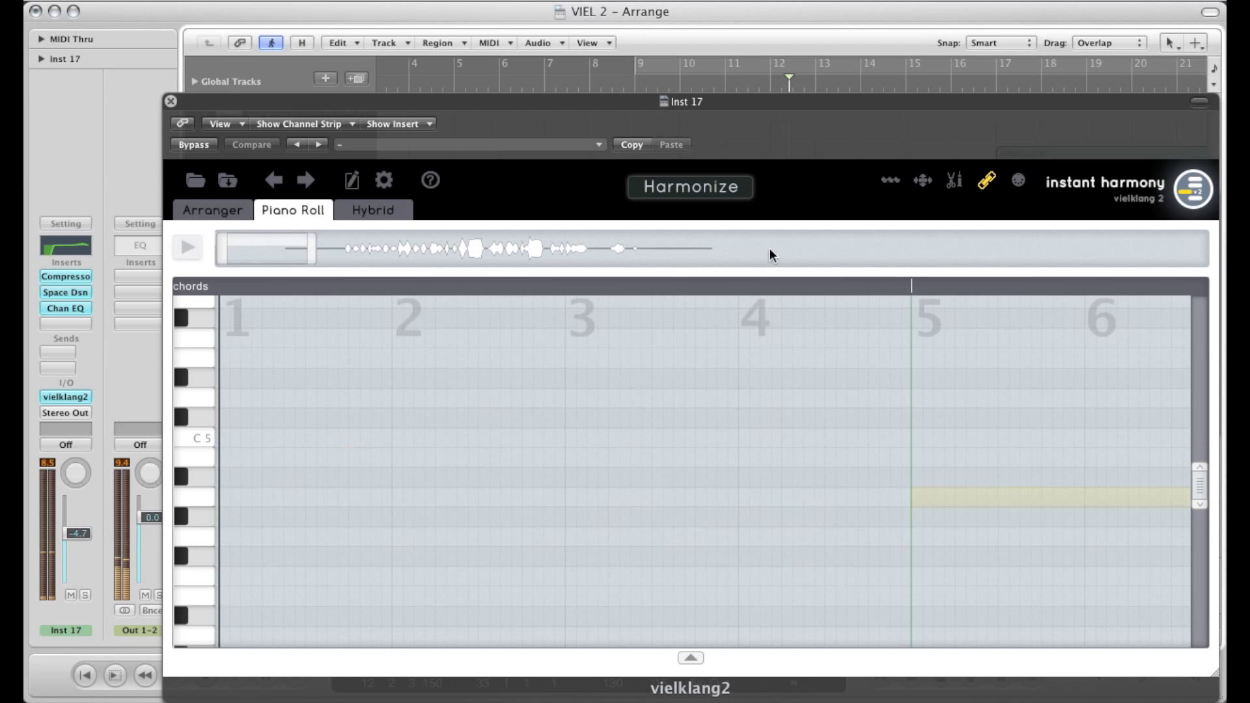
pyautogui.hscroll(10, 739, 427)
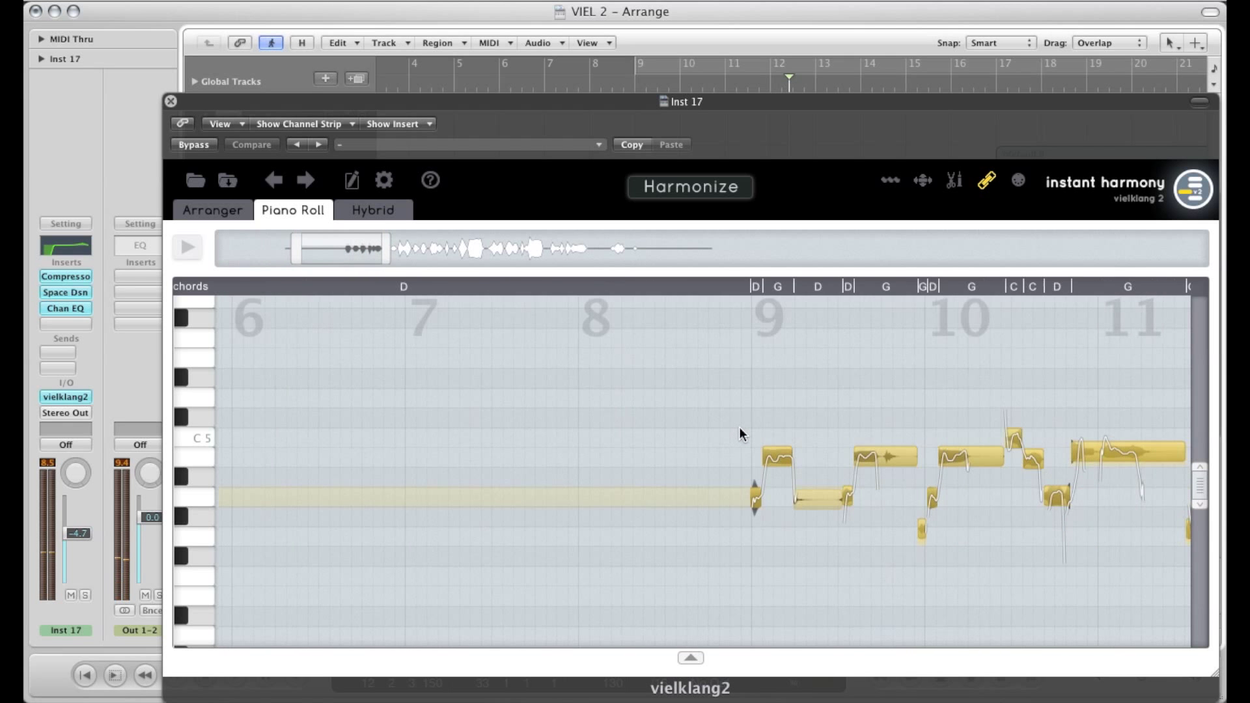
pyautogui.hscroll(3, 739, 427)
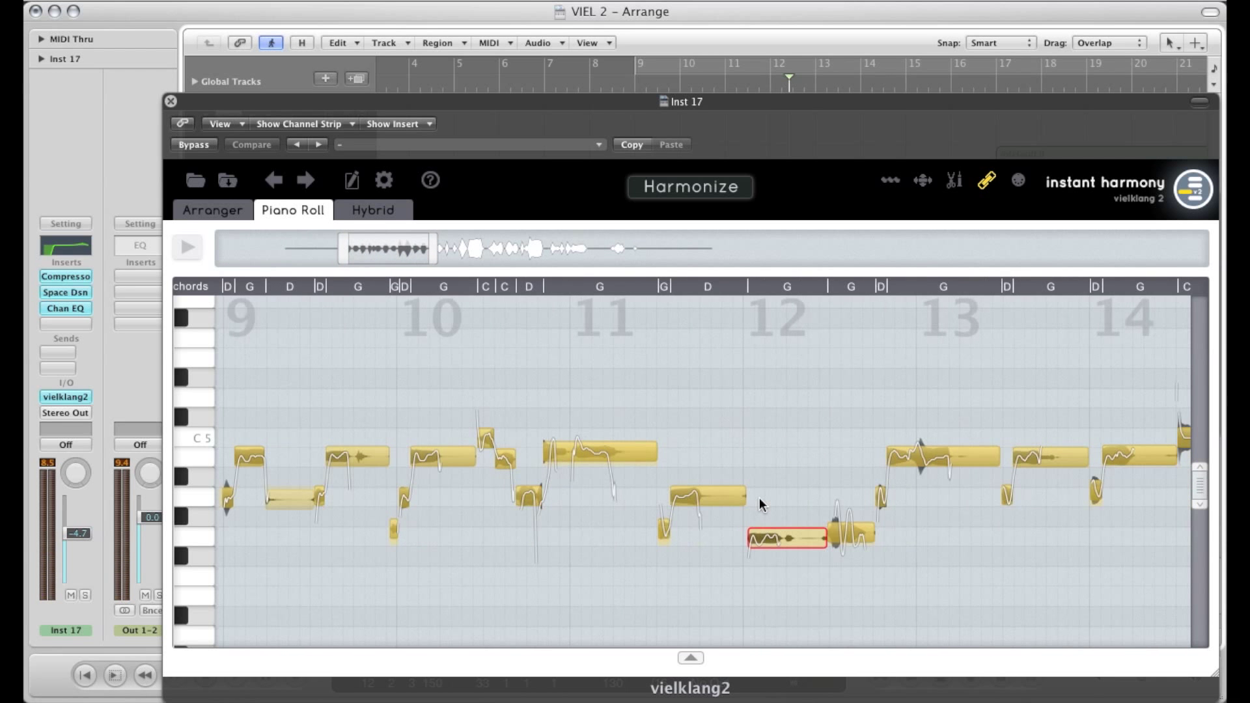
pyautogui.doubleClick(775, 537)
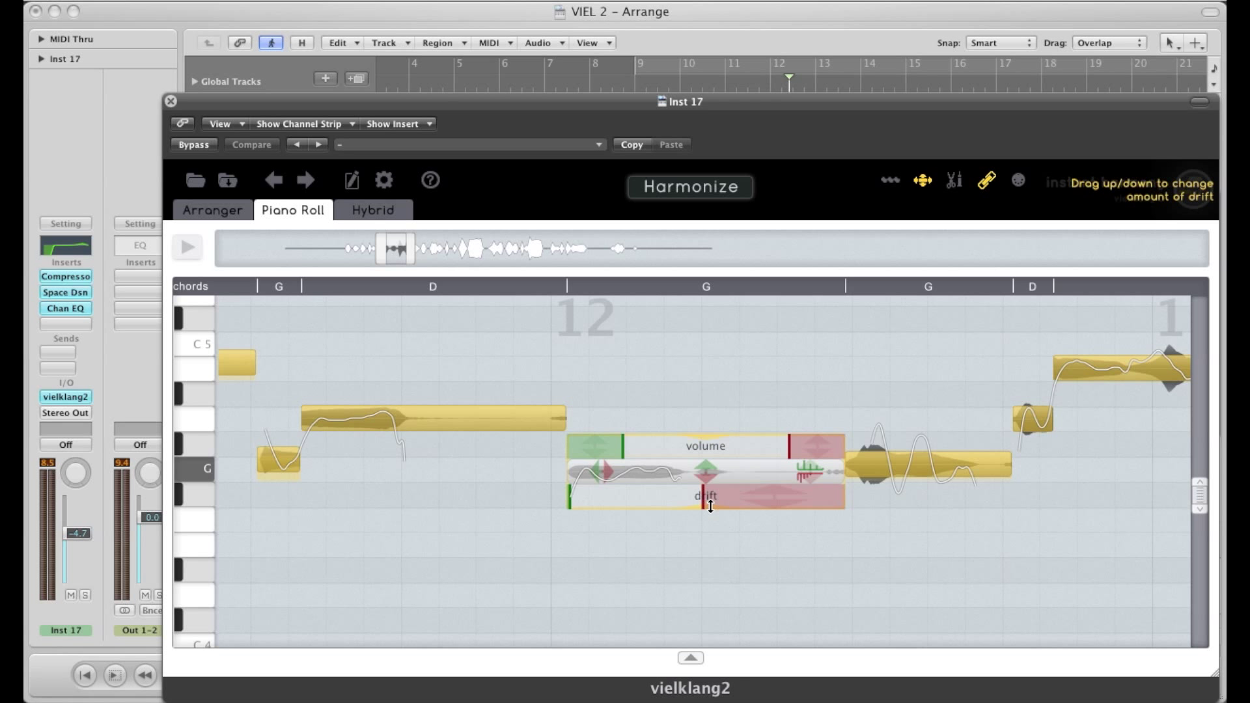
# Step: Reduce the bar-12 G note's drift to about -4.83%, play it back, and exit advanced editing
pyautogui.moveTo(710, 507); pyautogui.dragTo(702, 407)
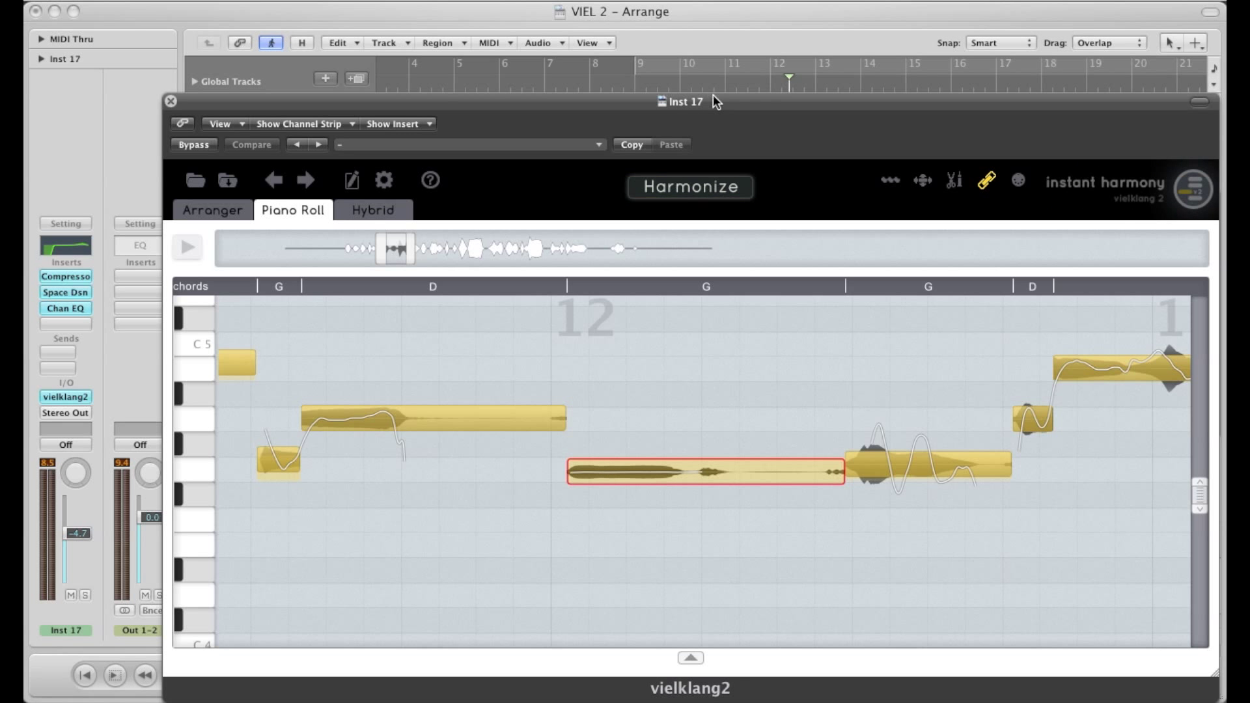
pyautogui.click(753, 81)
pyautogui.press('space')
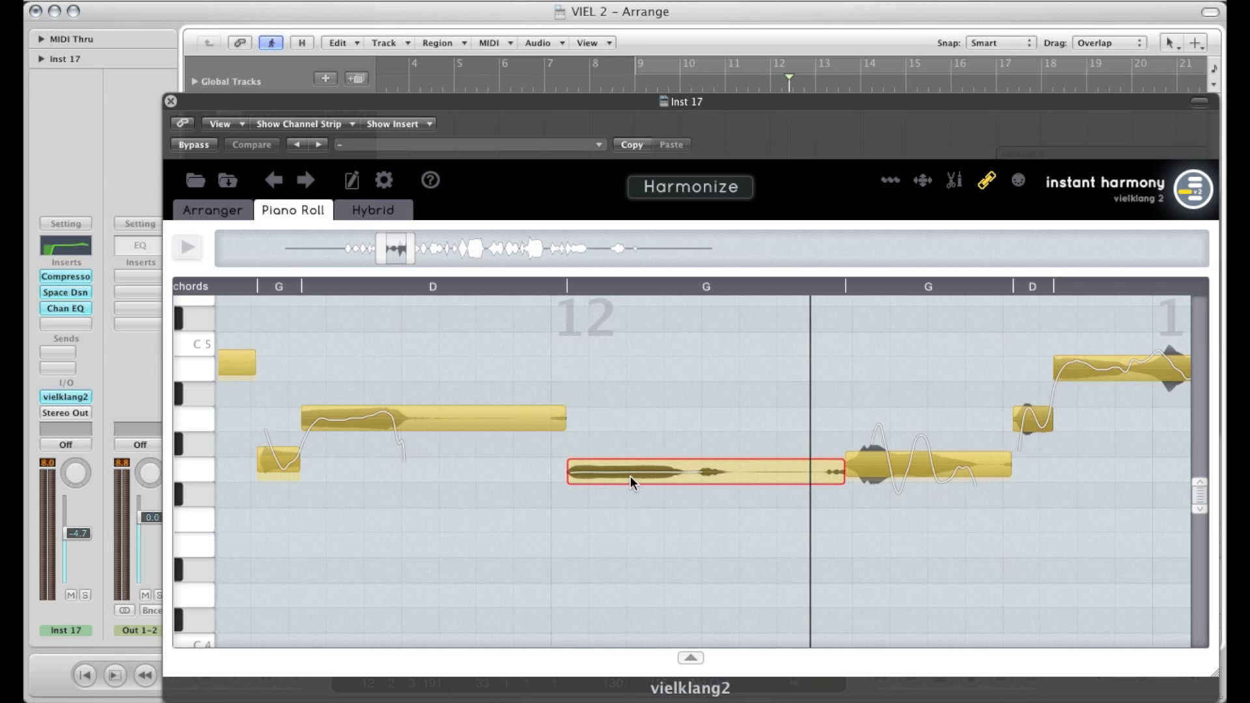
pyautogui.doubleClick(669, 471)
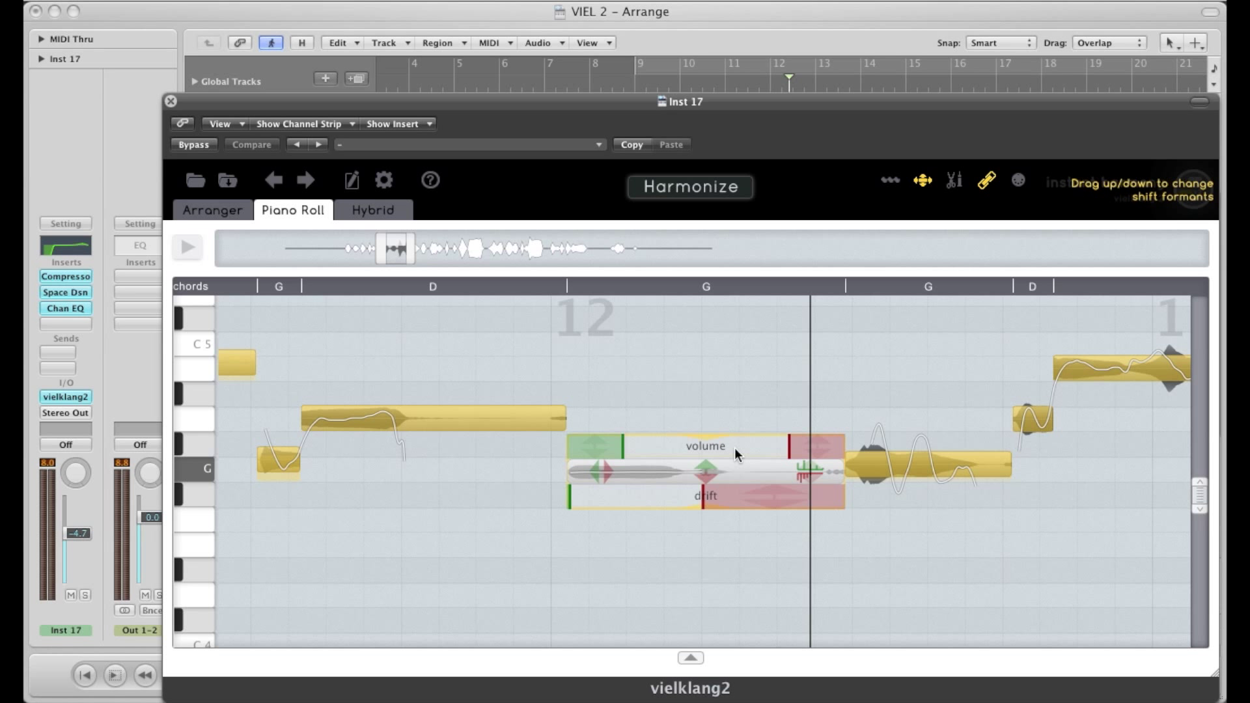
pyautogui.doubleClick(670, 471)
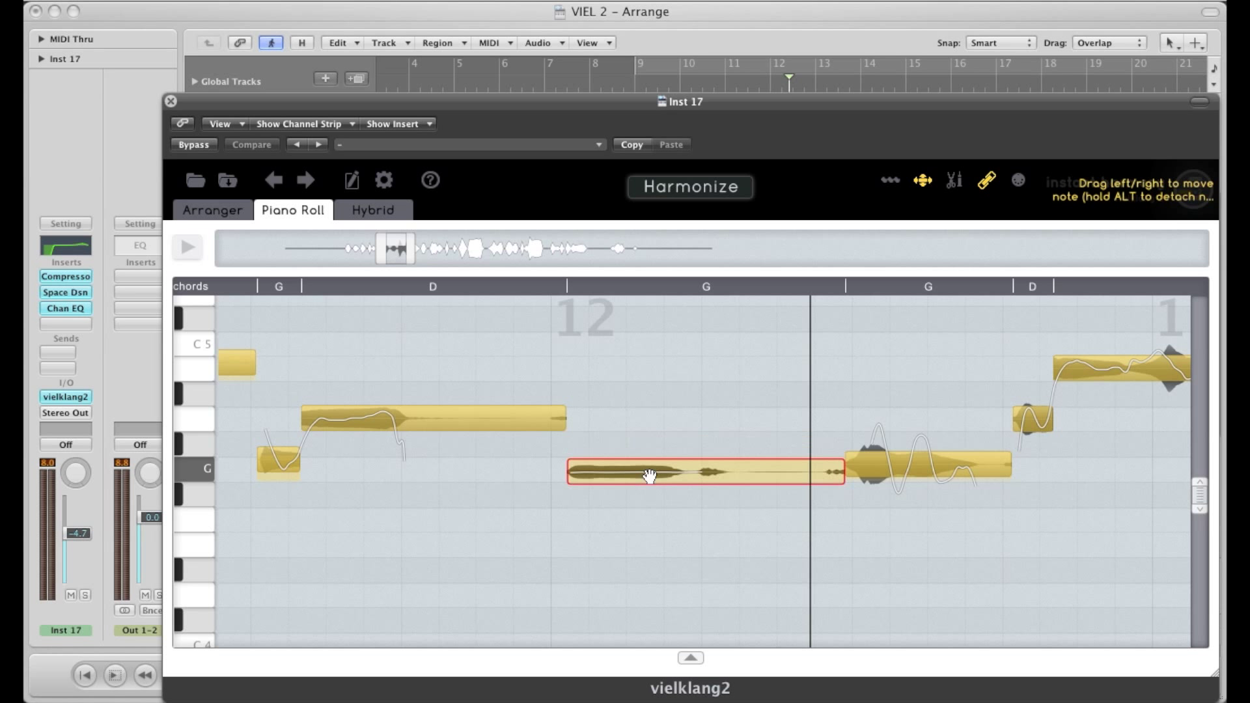
pyautogui.click(650, 570)
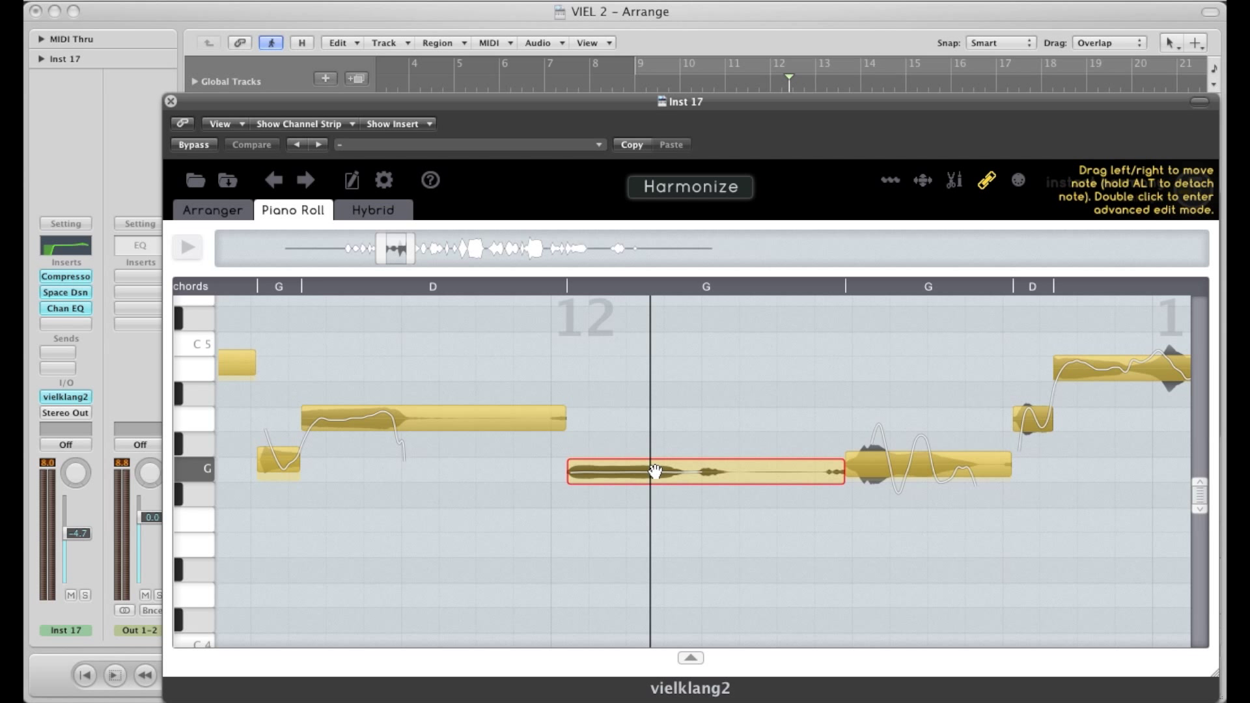
# Step: Set the bar-12 G note's vibrato frequency to 4.36 Hz, play it, and exit advanced editing
pyautogui.doubleClick(655, 472)
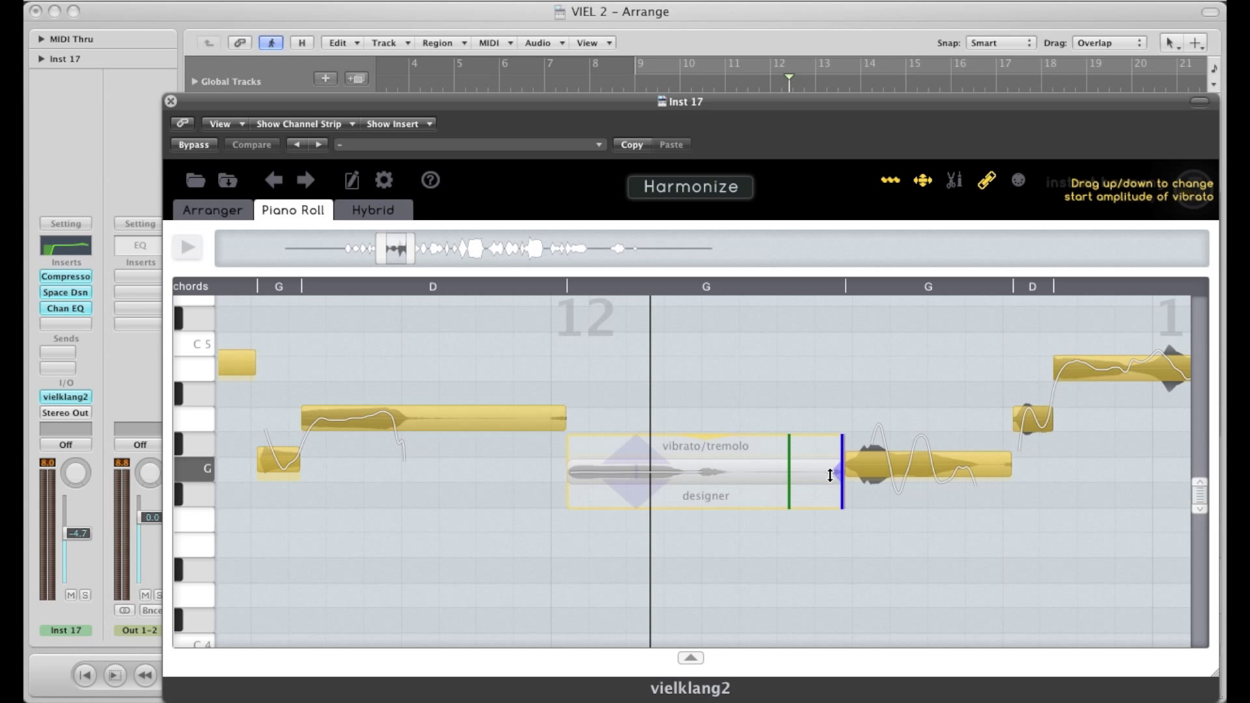
pyautogui.moveTo(841, 477)
pyautogui.mouseDown()
pyautogui.moveTo(735, 485)
pyautogui.moveTo(734, 463)
pyautogui.mouseUp()
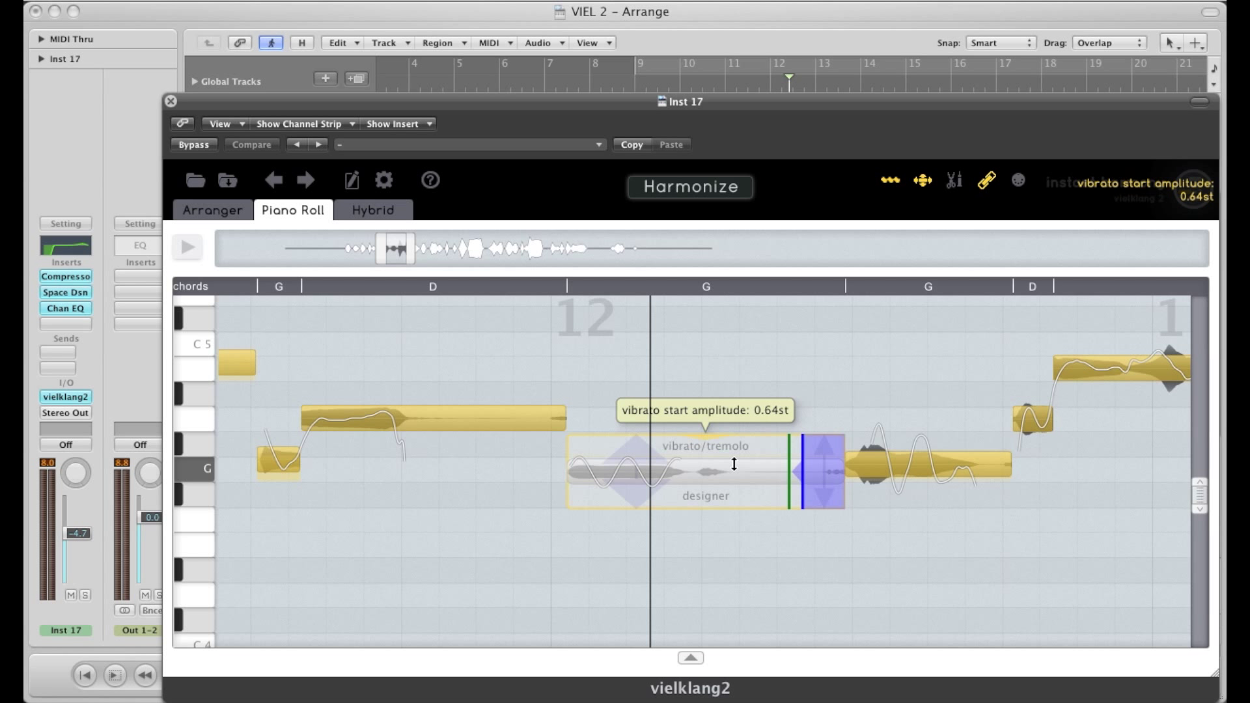
pyautogui.doubleClick(687, 83)
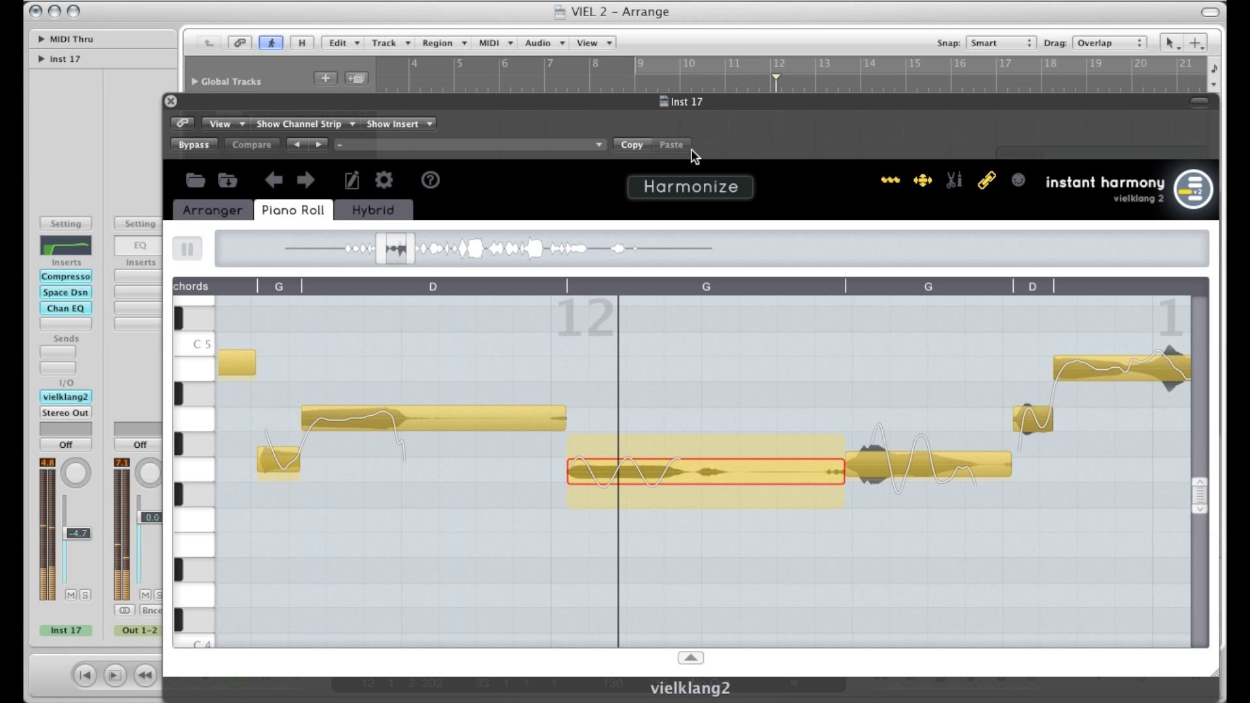
pyautogui.doubleClick(678, 353)
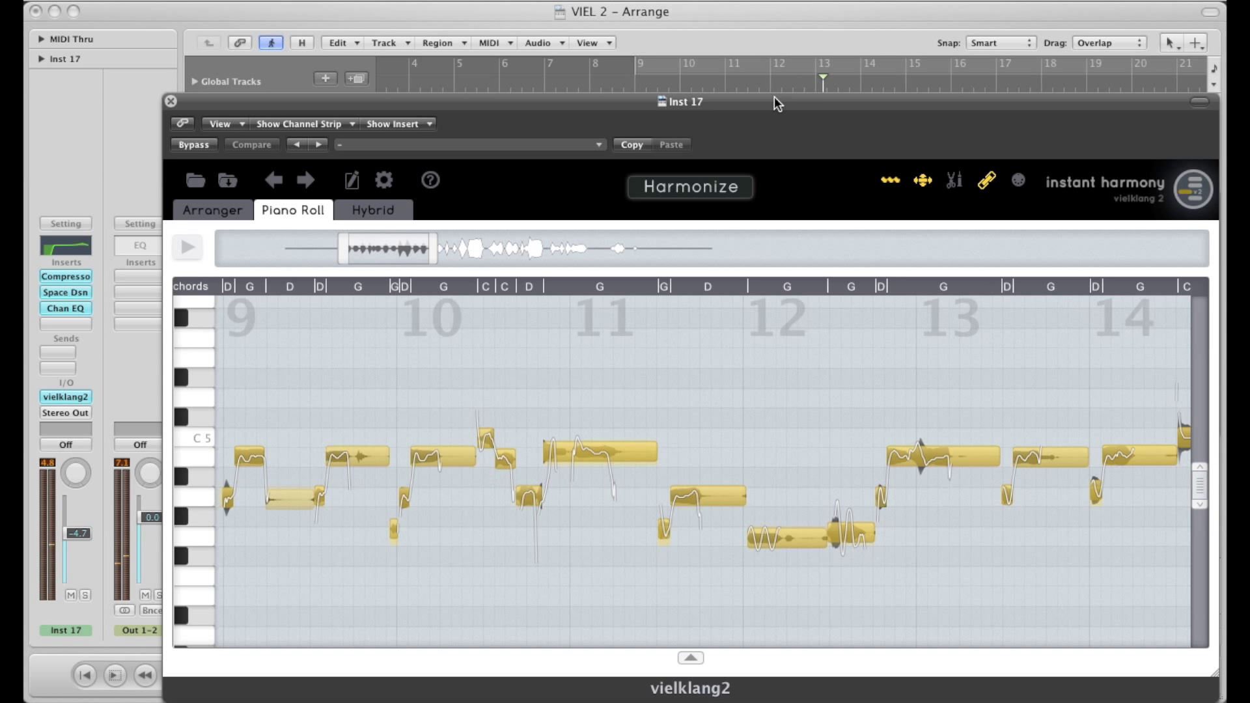
pyautogui.click(764, 539)
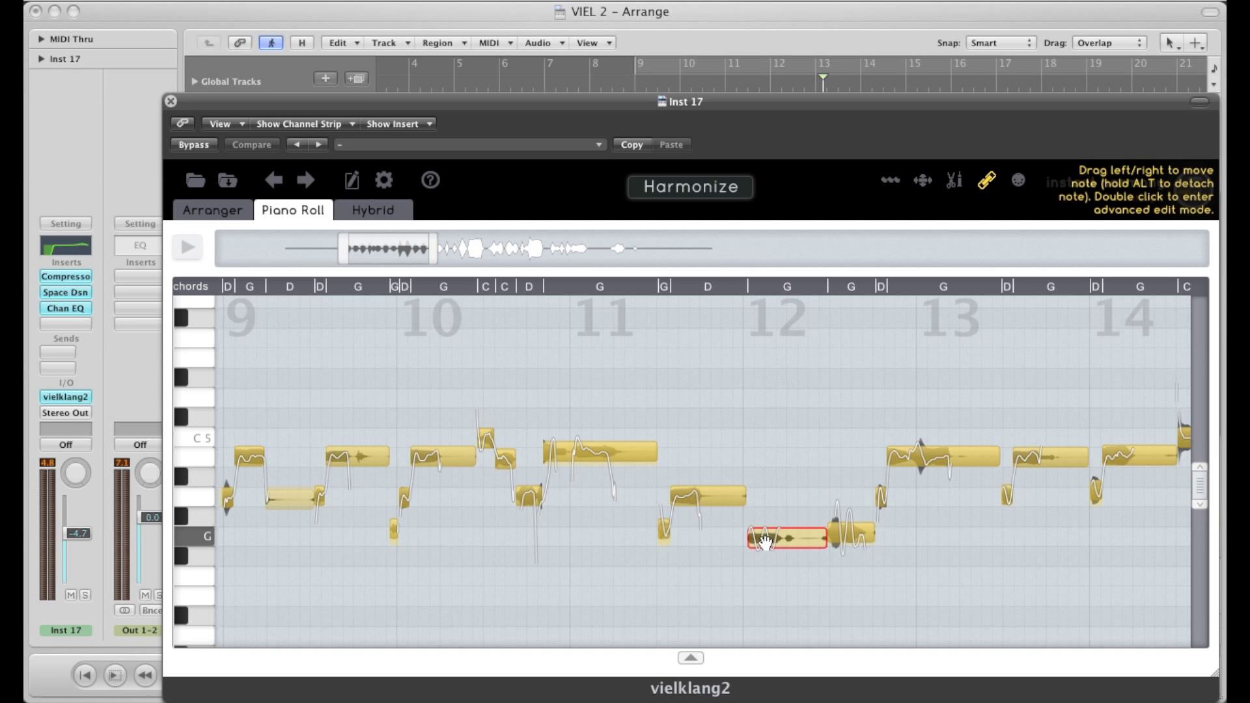
pyautogui.doubleClick(764, 81)
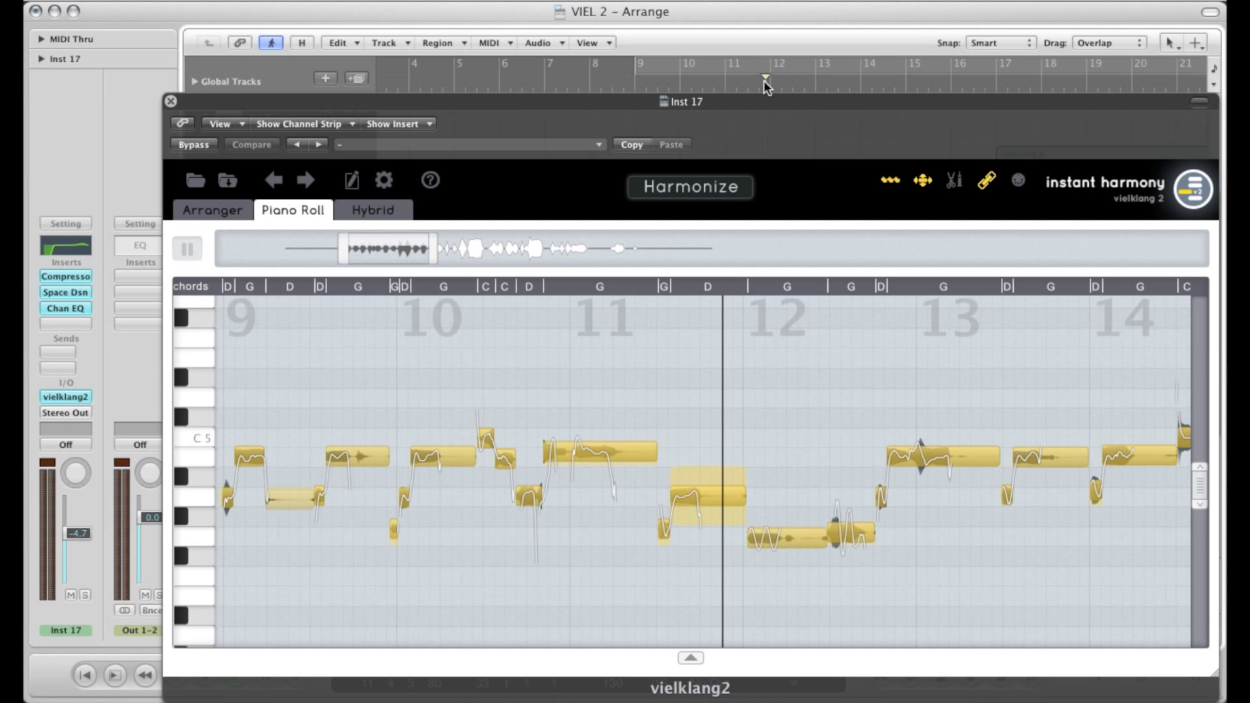
pyautogui.click(760, 80)
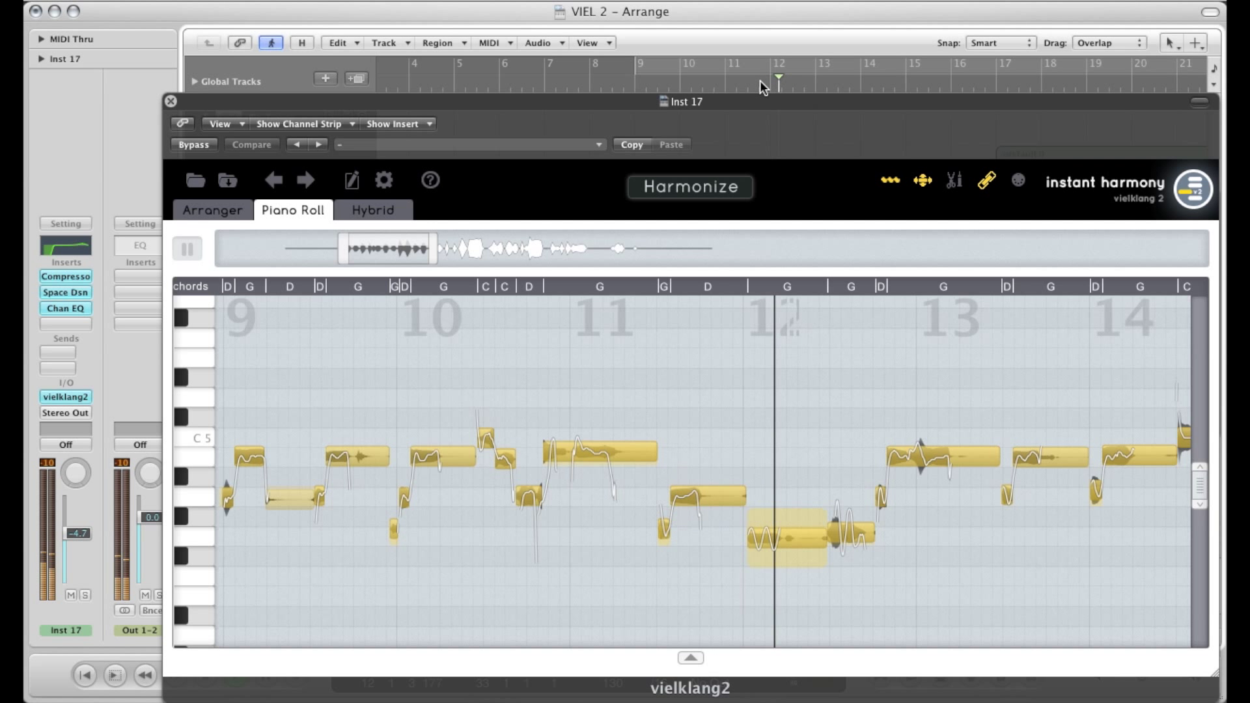
pyautogui.press('space')
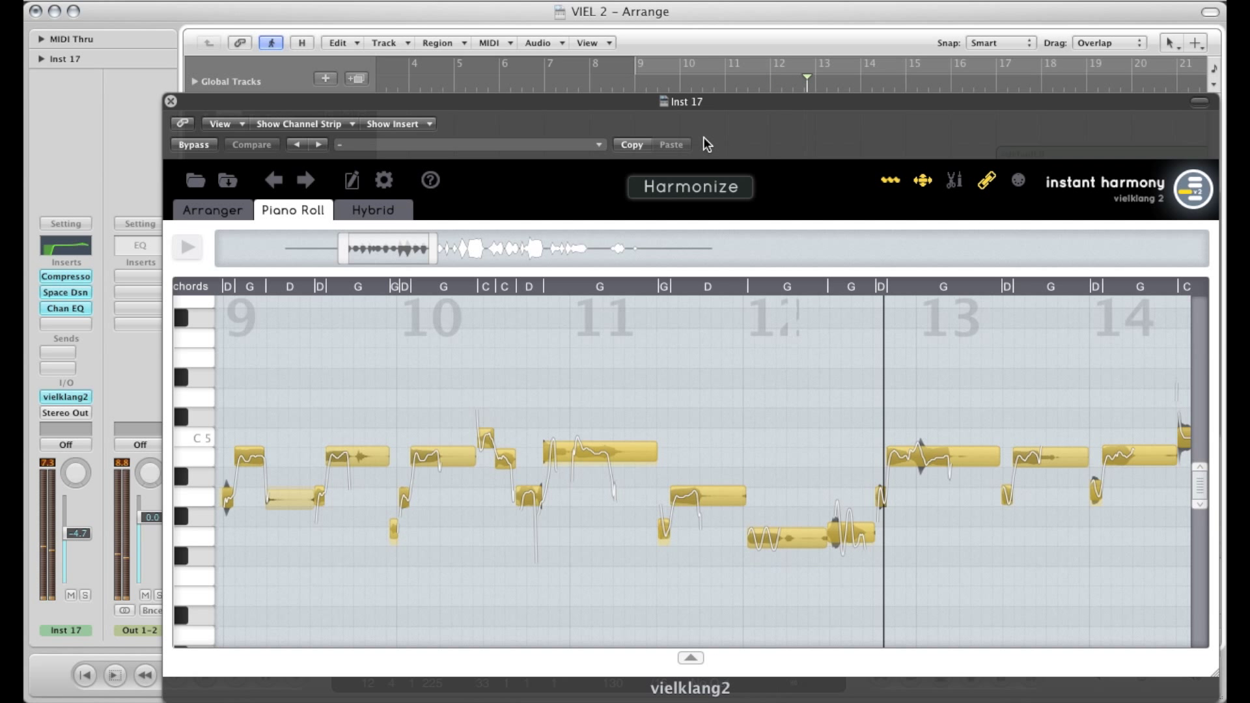
pyautogui.doubleClick(669, 84)
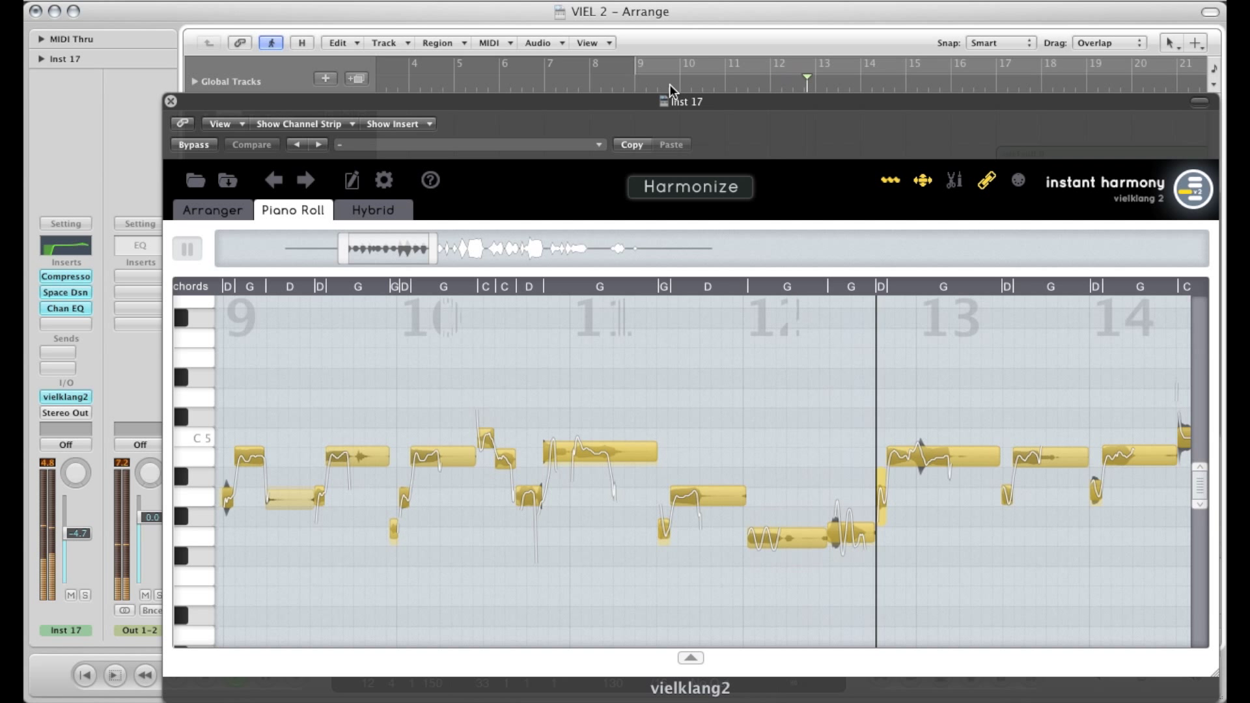
pyautogui.press('space')
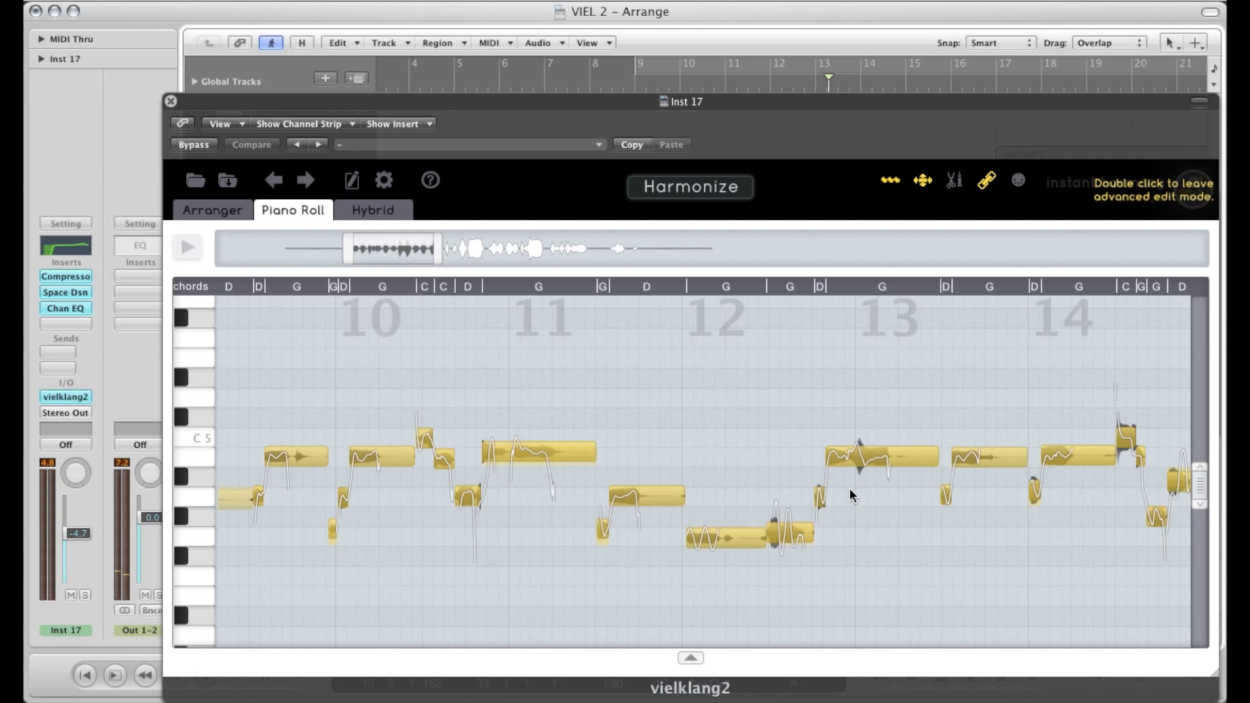
pyautogui.hscroll(3, 849, 495)
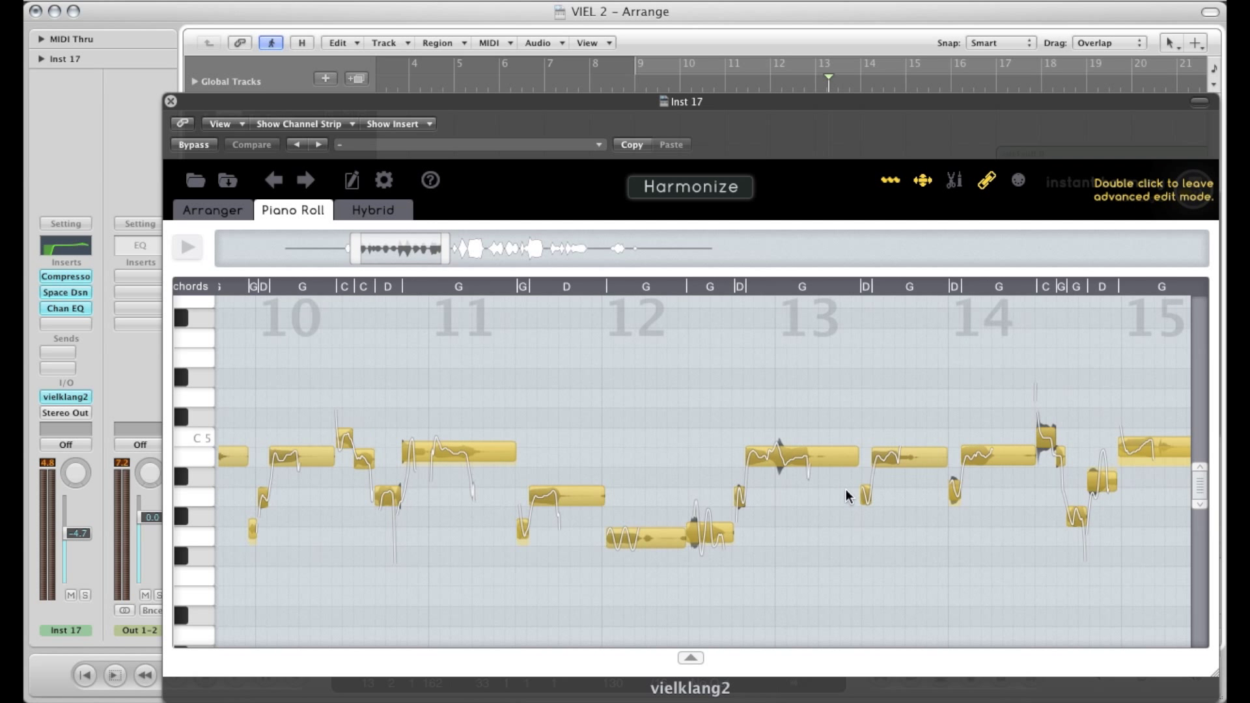
pyautogui.doubleClick(765, 84)
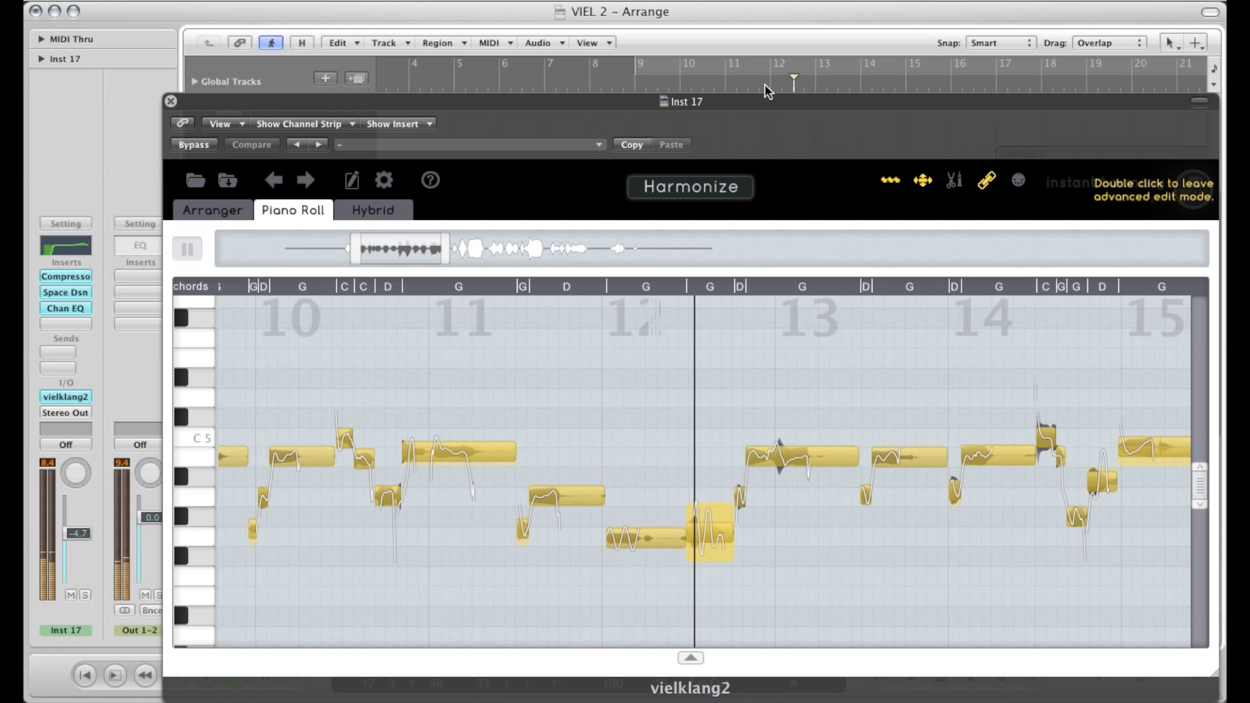
pyautogui.press('space')
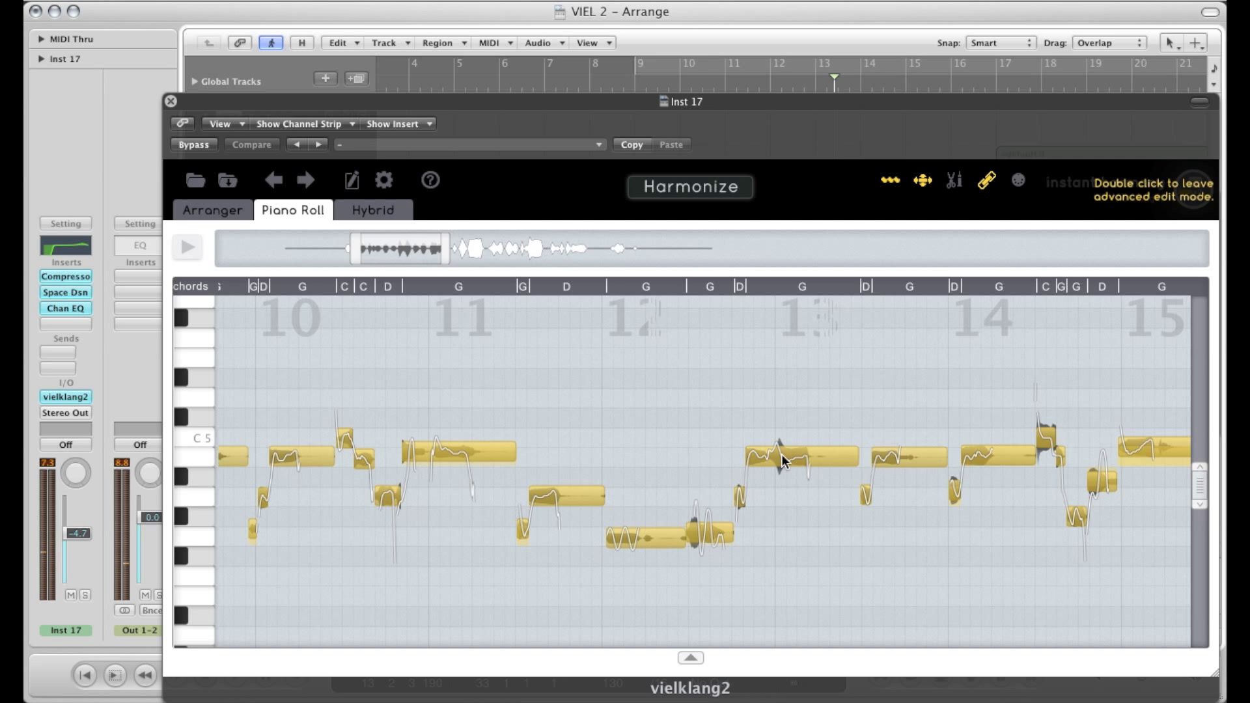
# Step: Cut the B note at bar 13 in two with the scissors tool
pyautogui.click(782, 458)
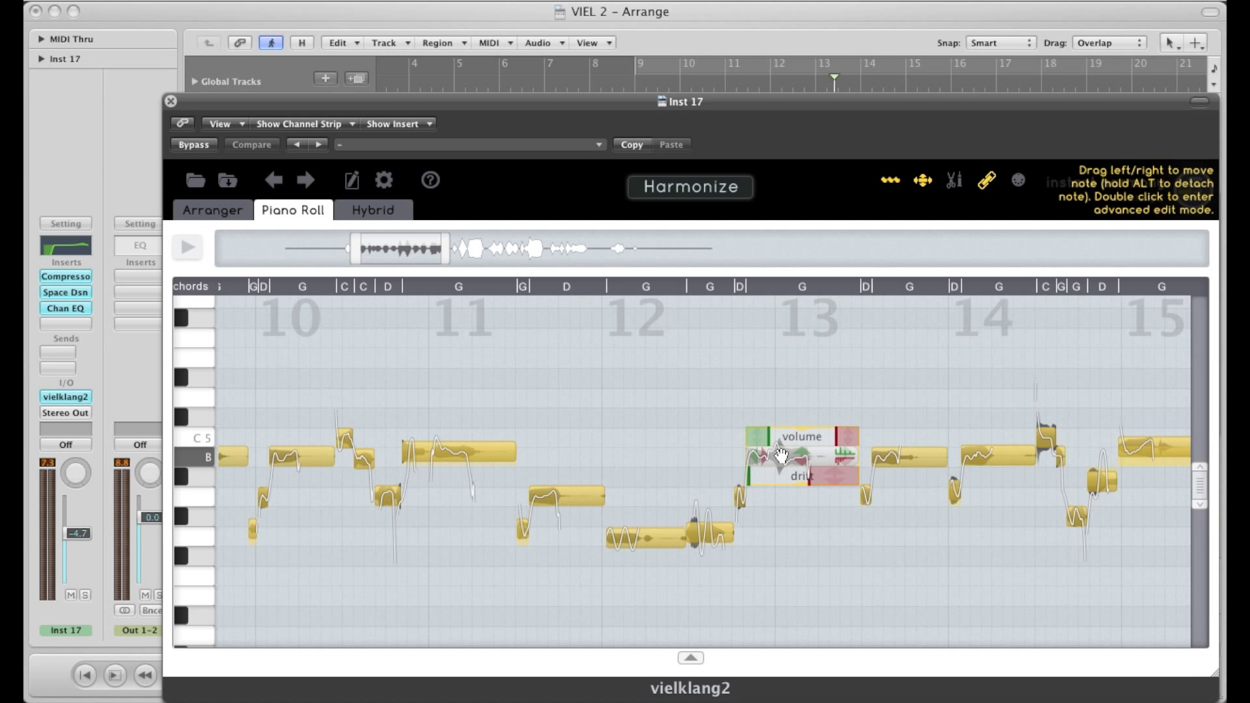
pyautogui.press('c')
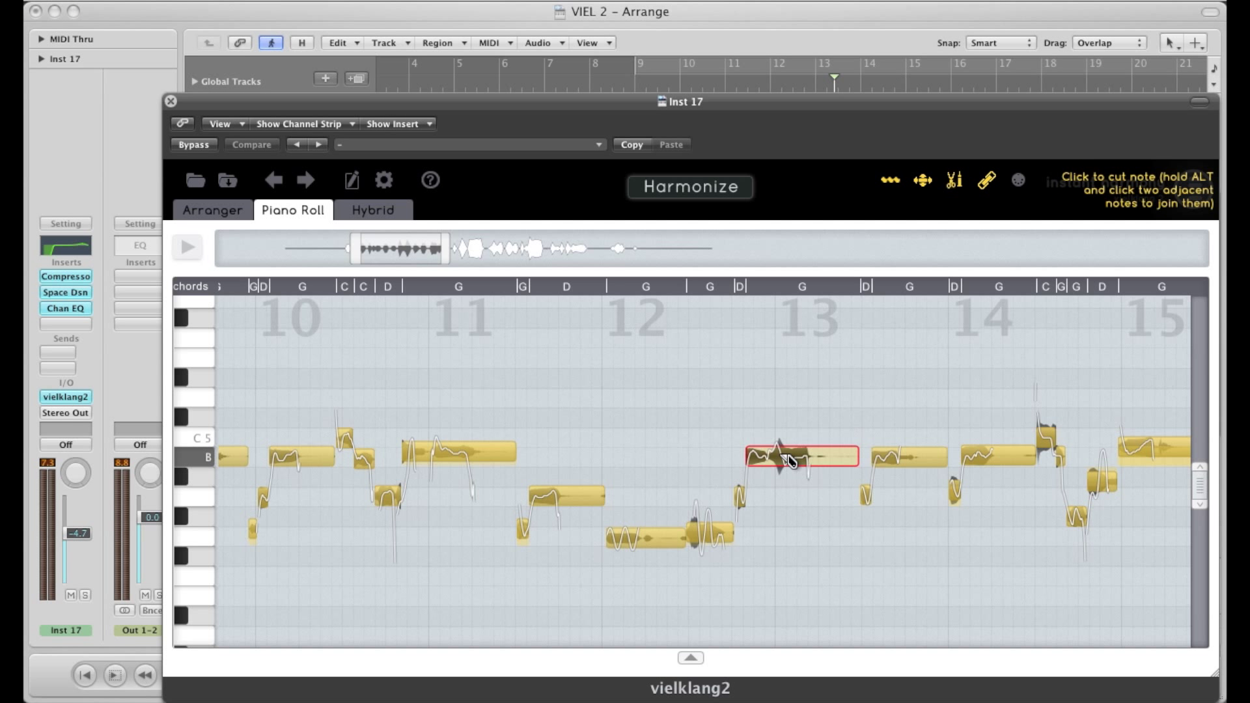
pyautogui.click(780, 454)
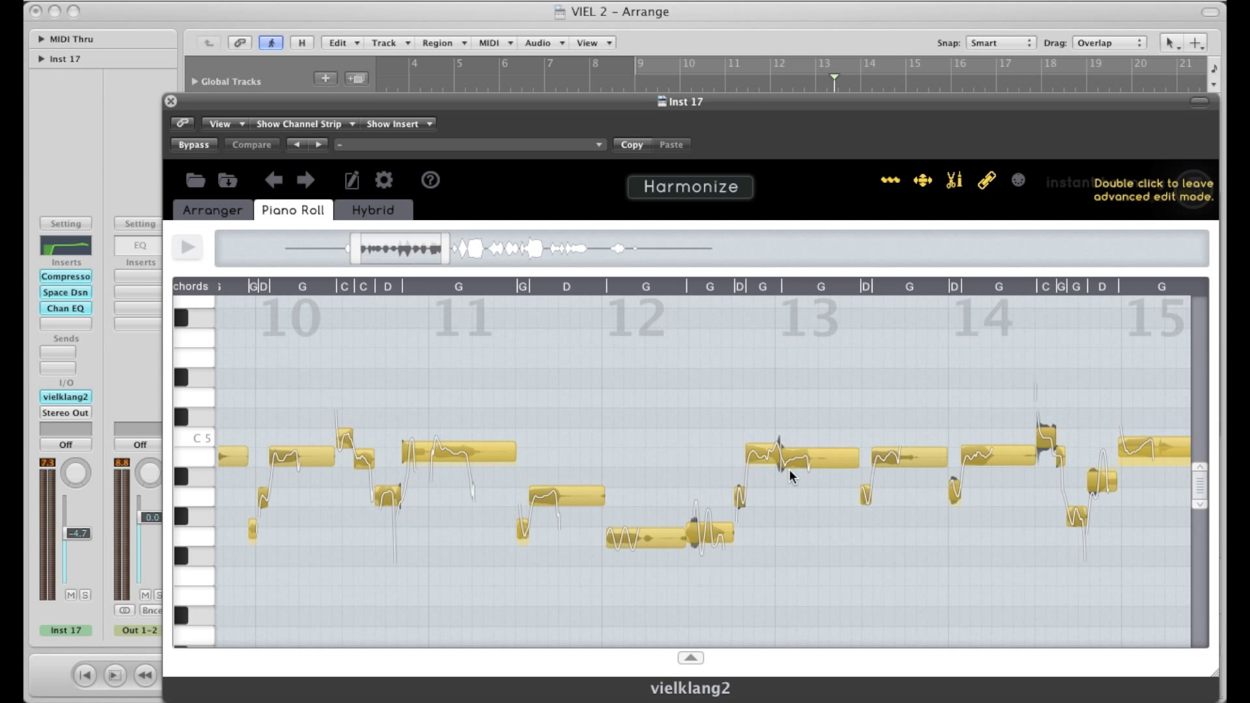
# Step: Open the second half, lower its drift and set its vibrato to 6 Hz
pyautogui.click(787, 459)
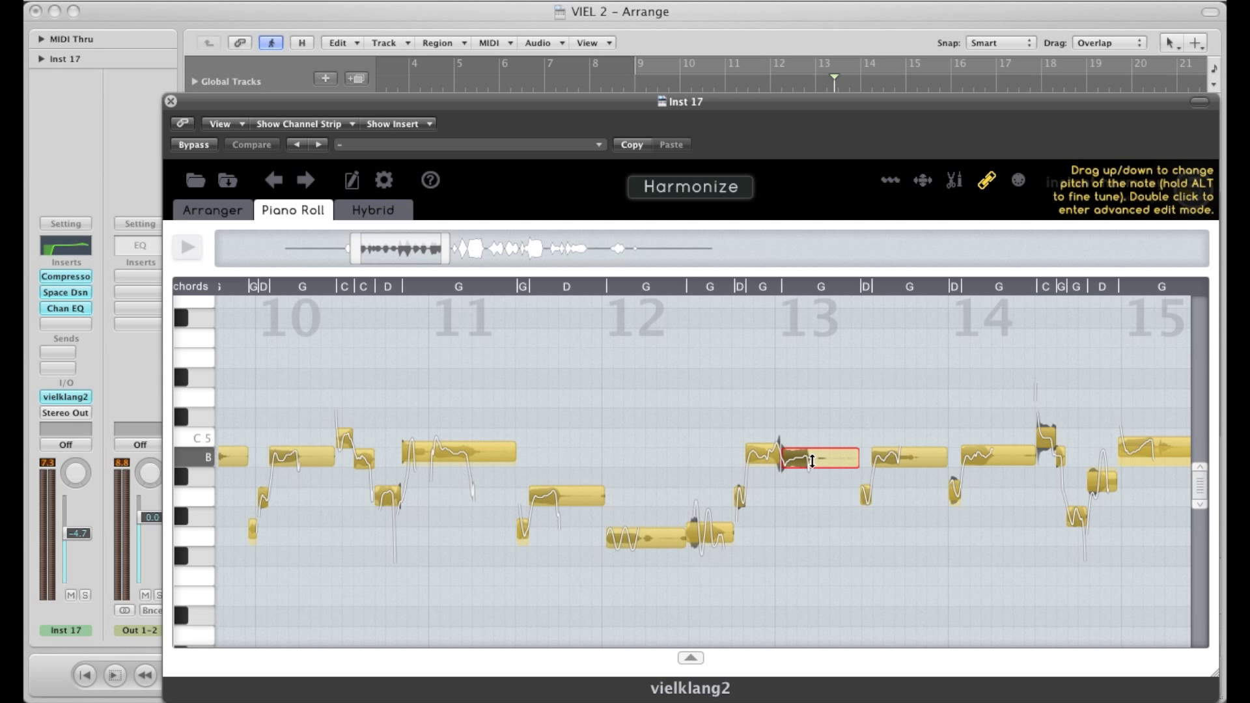
pyautogui.doubleClick(812, 463)
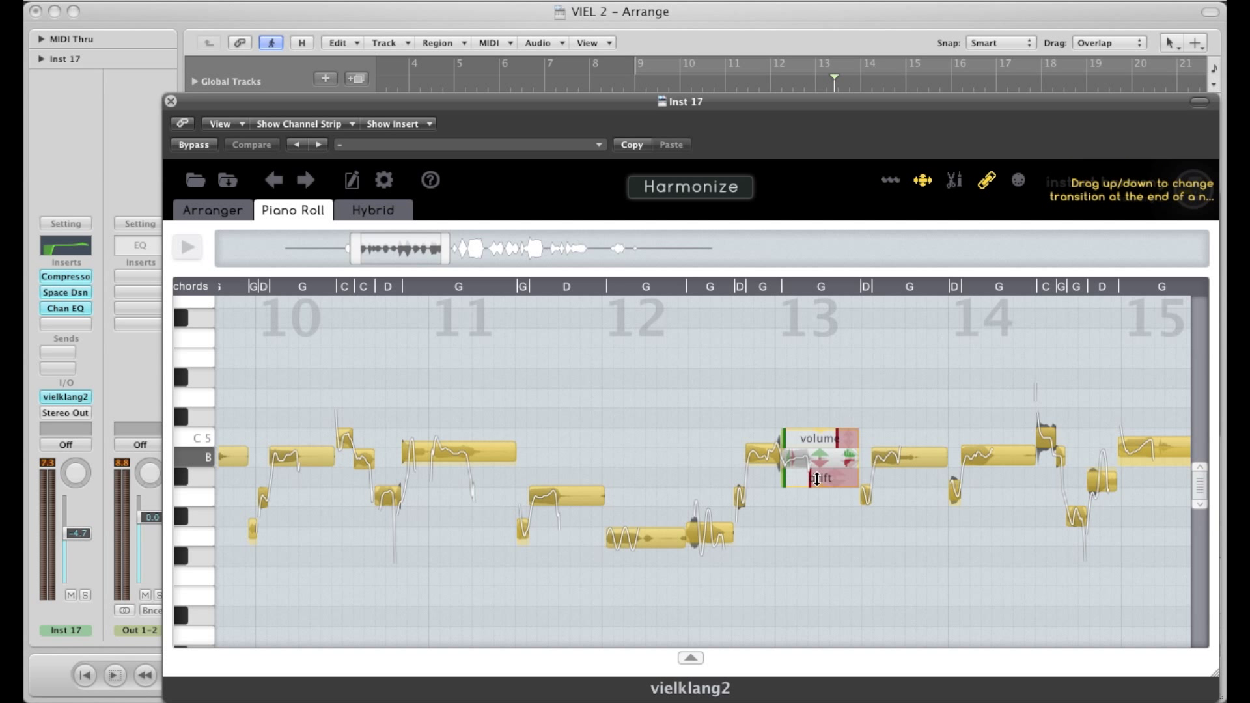
pyautogui.moveTo(820, 483); pyautogui.dragTo(819, 465)
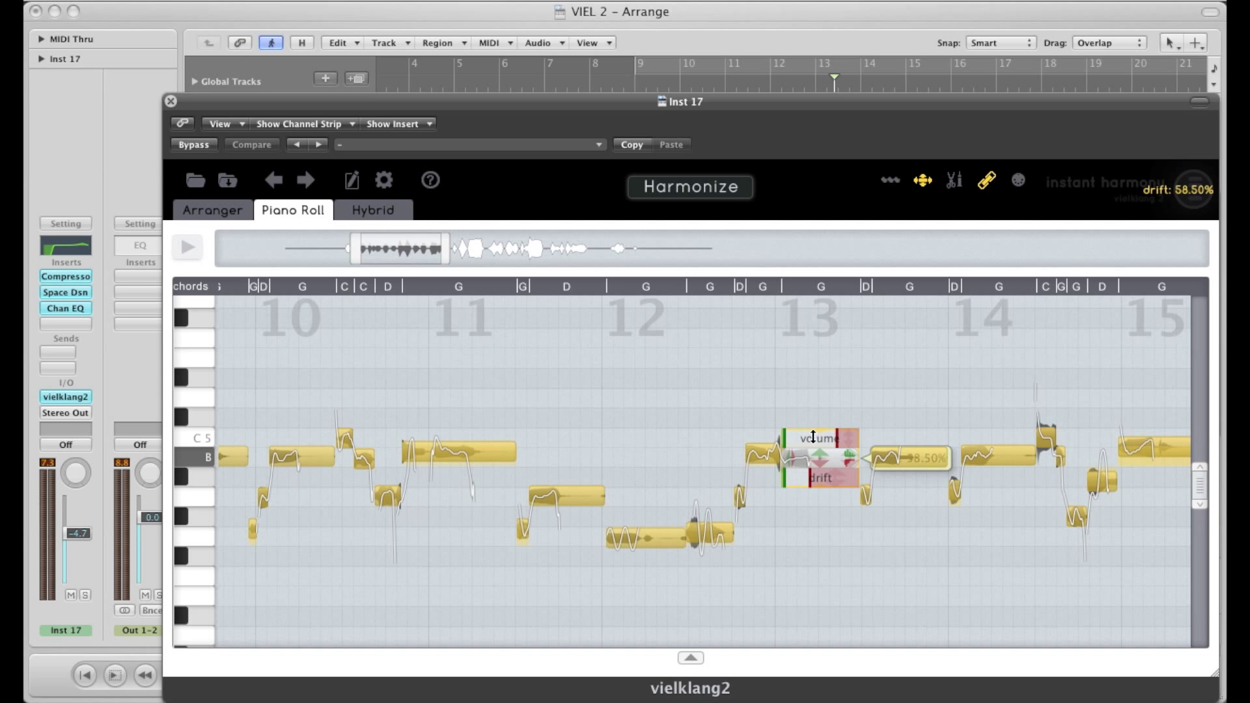
pyautogui.moveTo(810, 397); pyautogui.dragTo(812, 410)
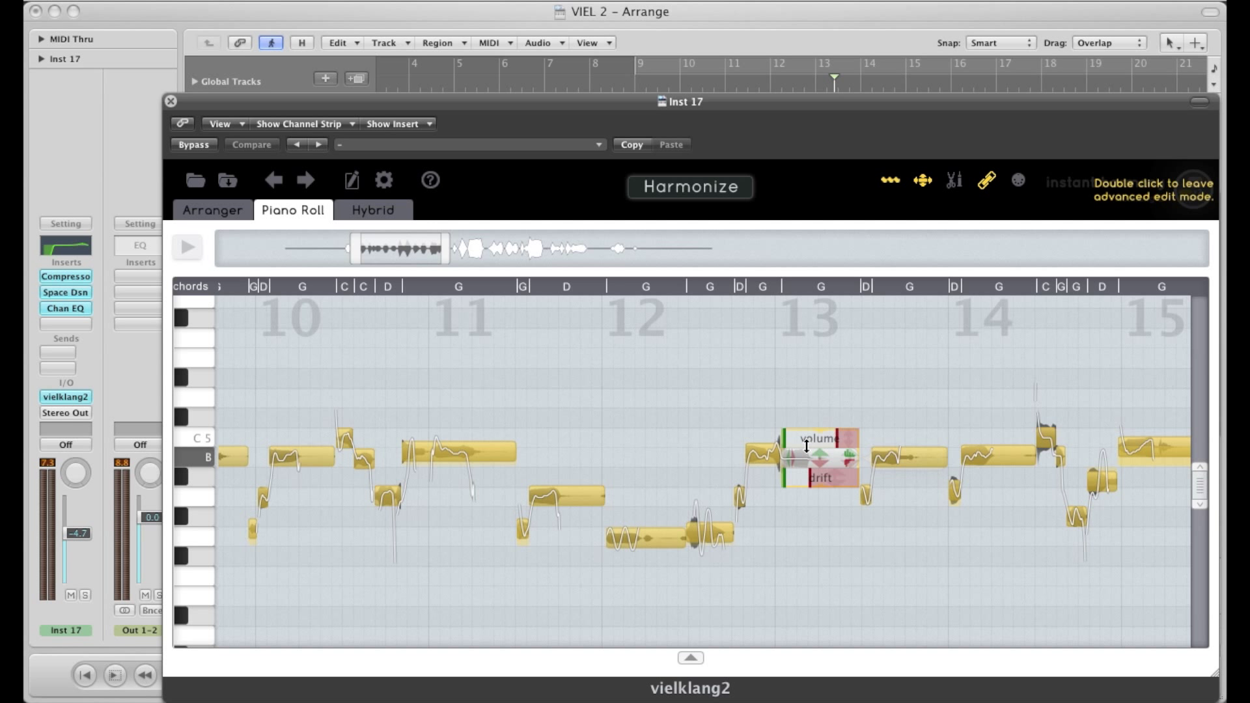
pyautogui.moveTo(854, 461); pyautogui.dragTo(847, 459)
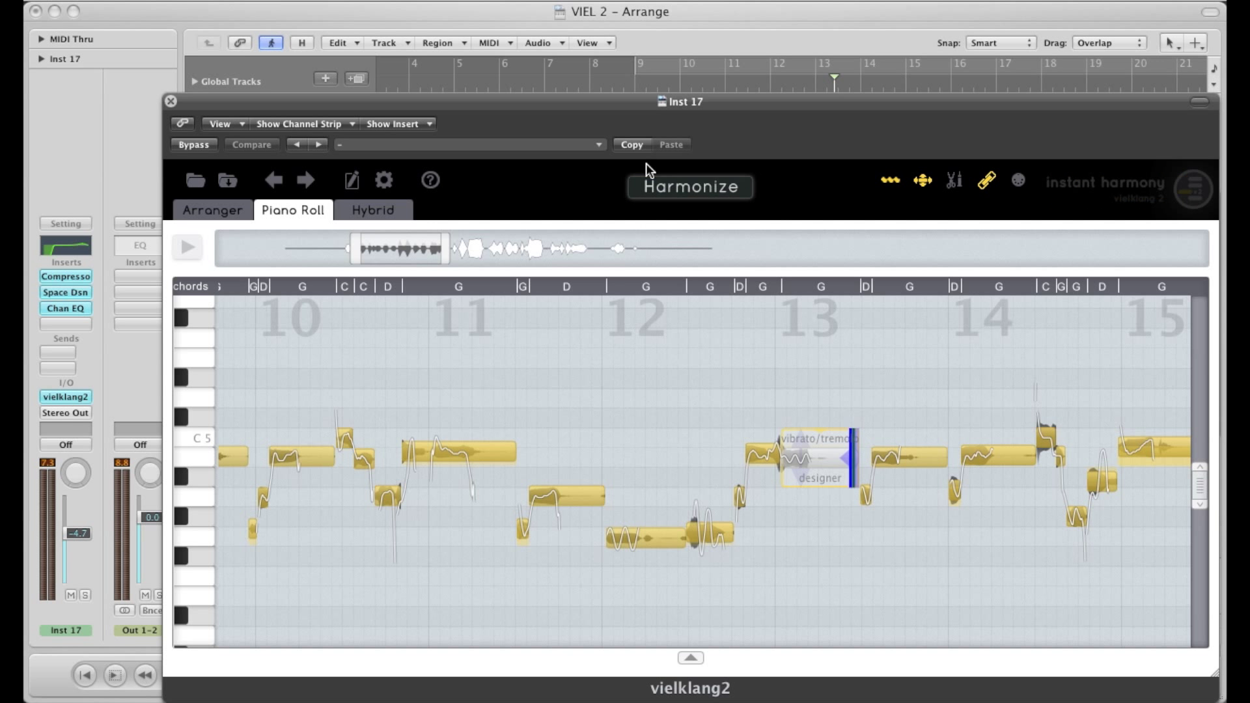
pyautogui.doubleClick(762, 84)
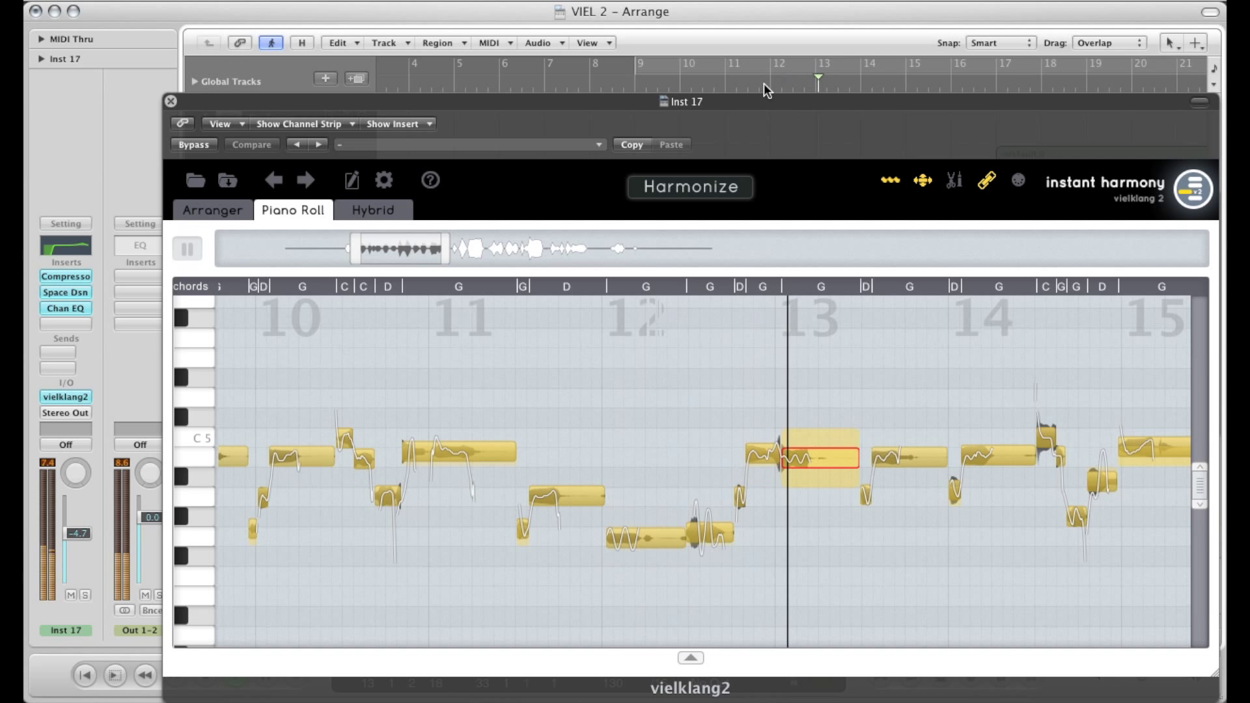
pyautogui.press('space')
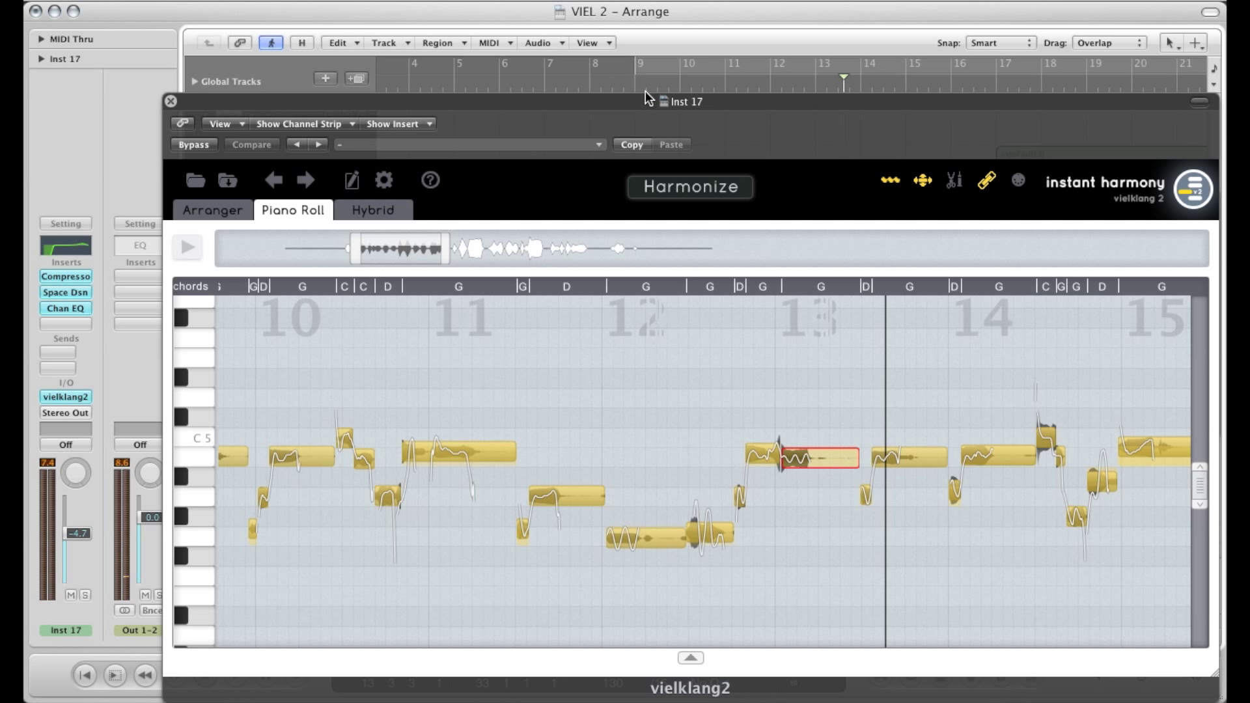
pyautogui.doubleClick(626, 83)
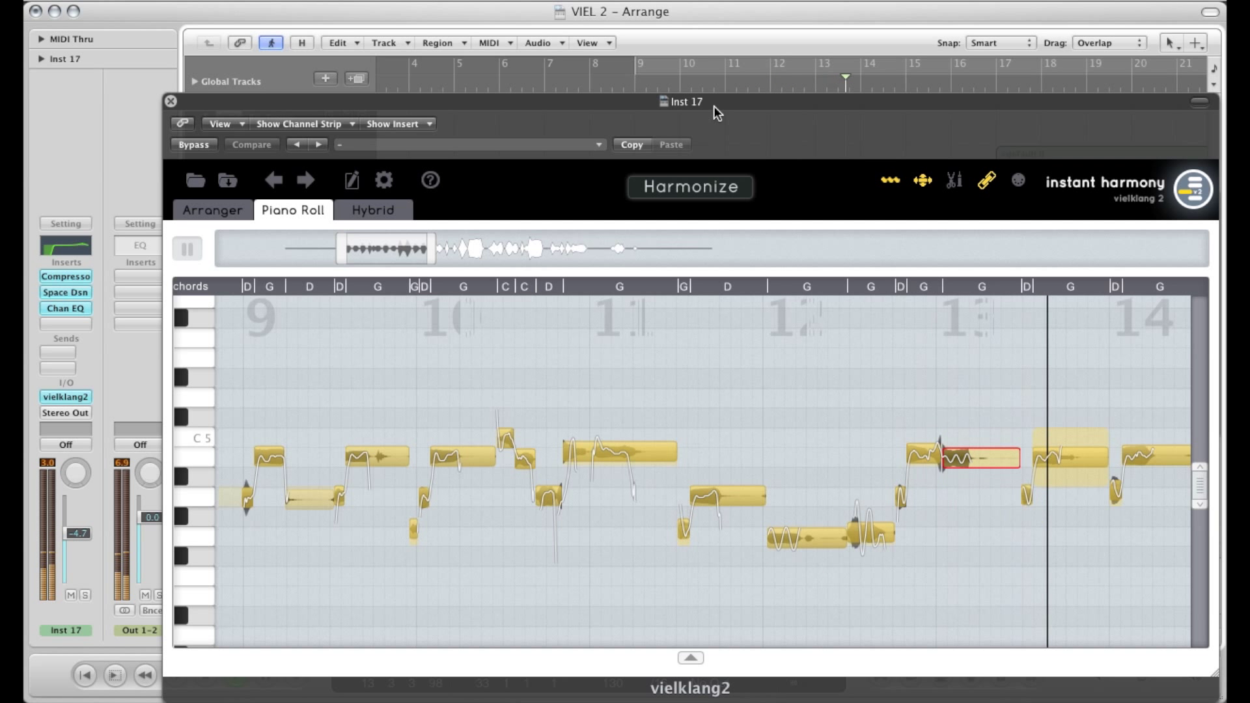
# Step: Audition bars 12–15 and open the long B note at bar 15 in advanced edit mode
pyautogui.press('space')
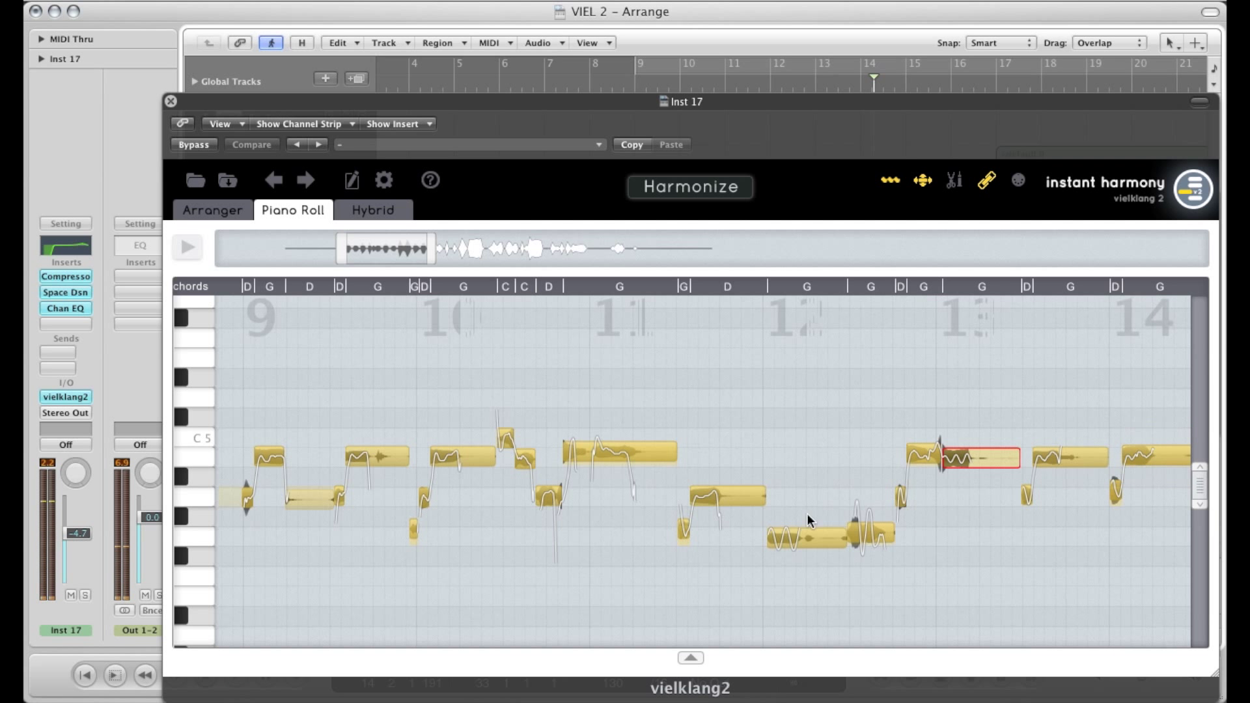
pyautogui.doubleClick(754, 84)
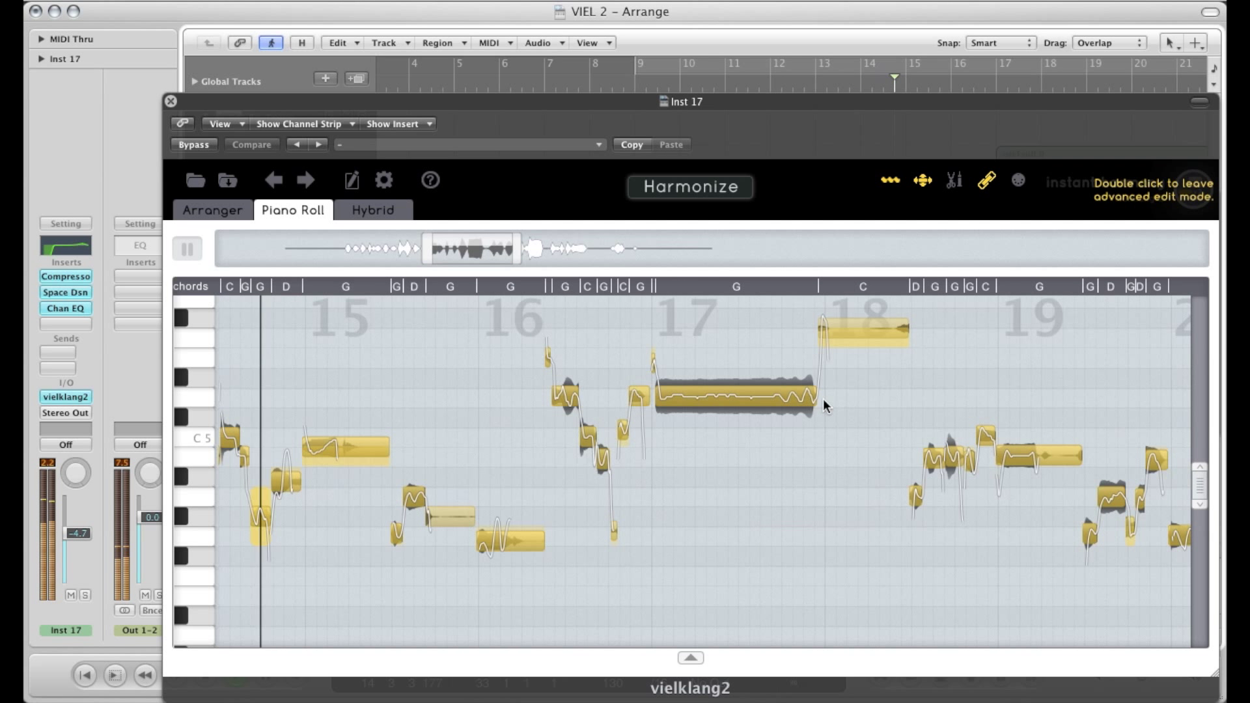
pyautogui.press('space')
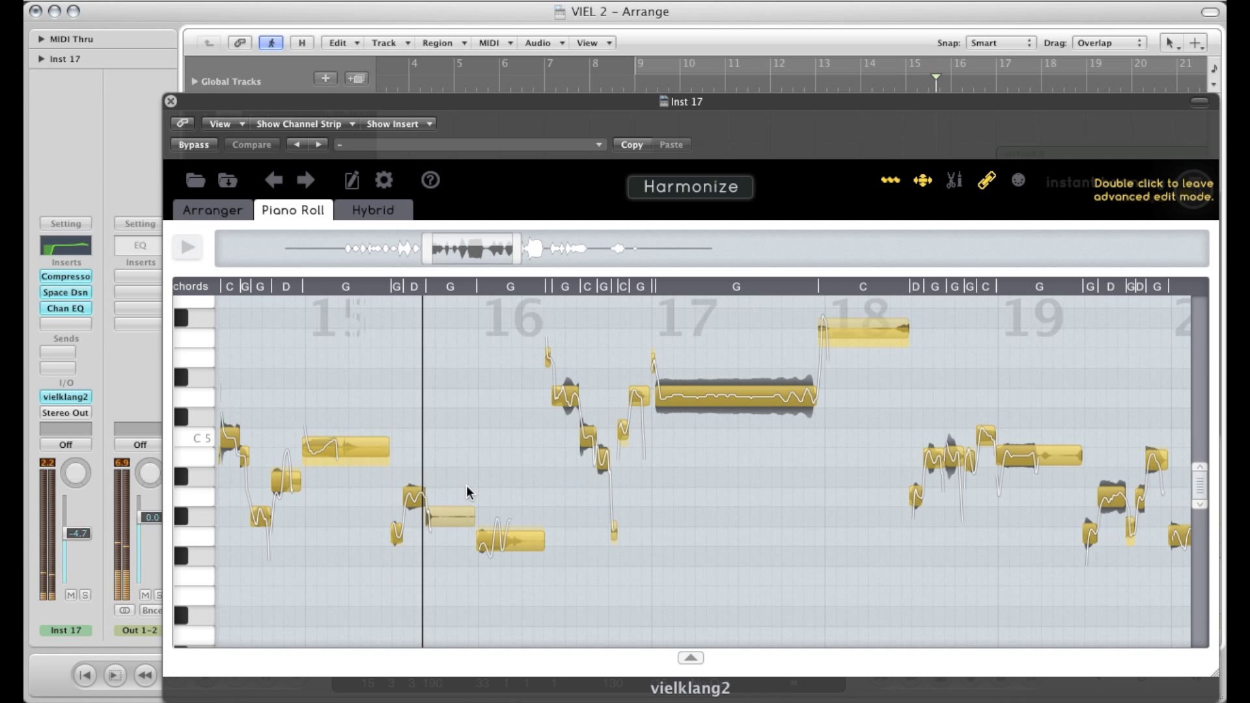
pyautogui.hscroll(-5, 420, 481)
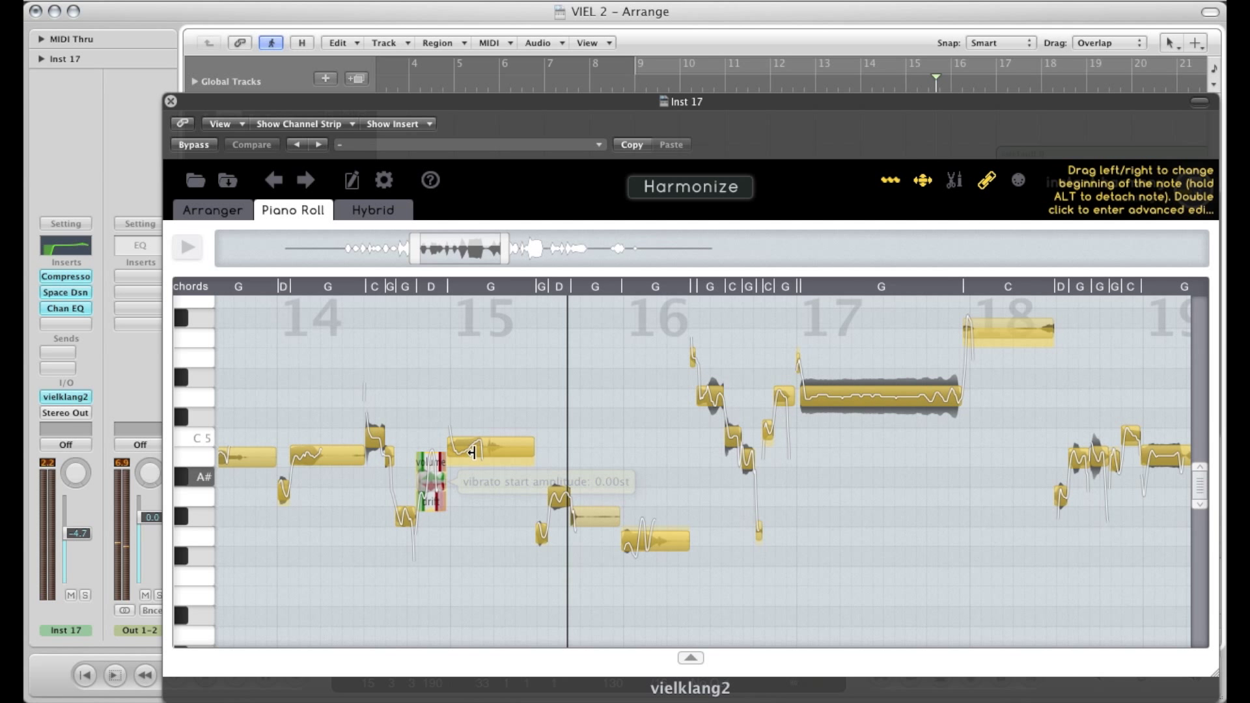
pyautogui.doubleClick(472, 449)
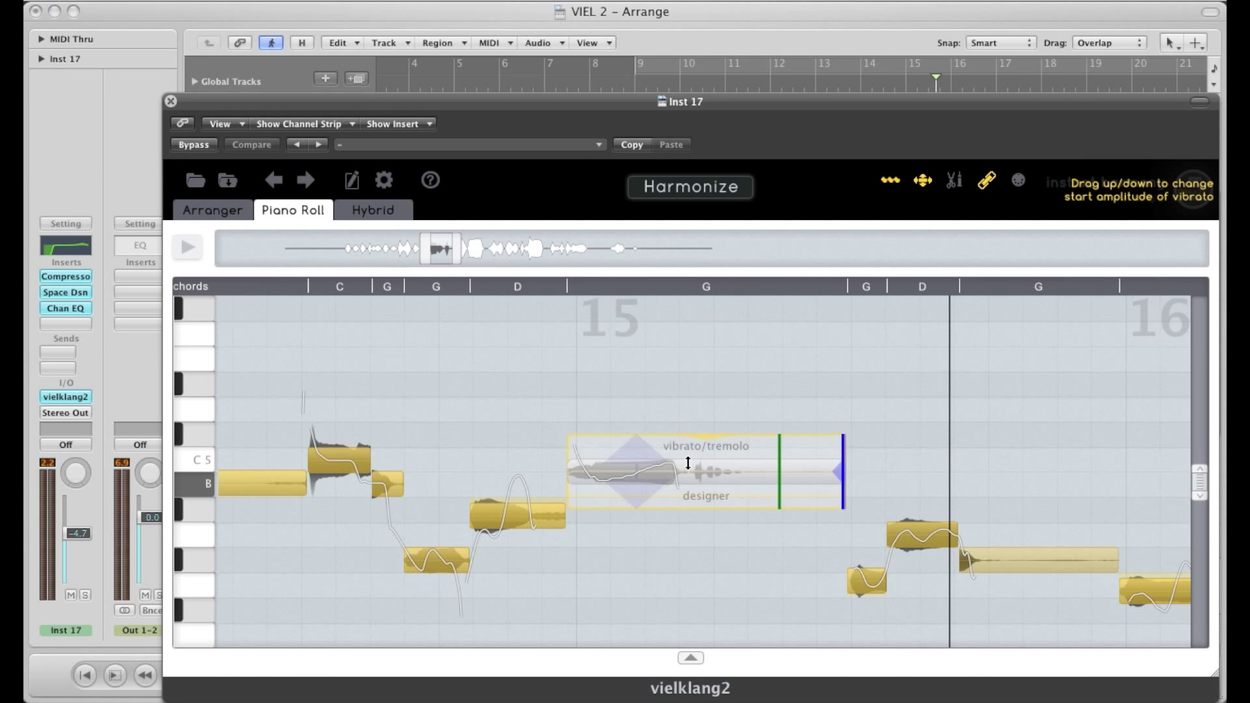
pyautogui.doubleClick(557, 257)
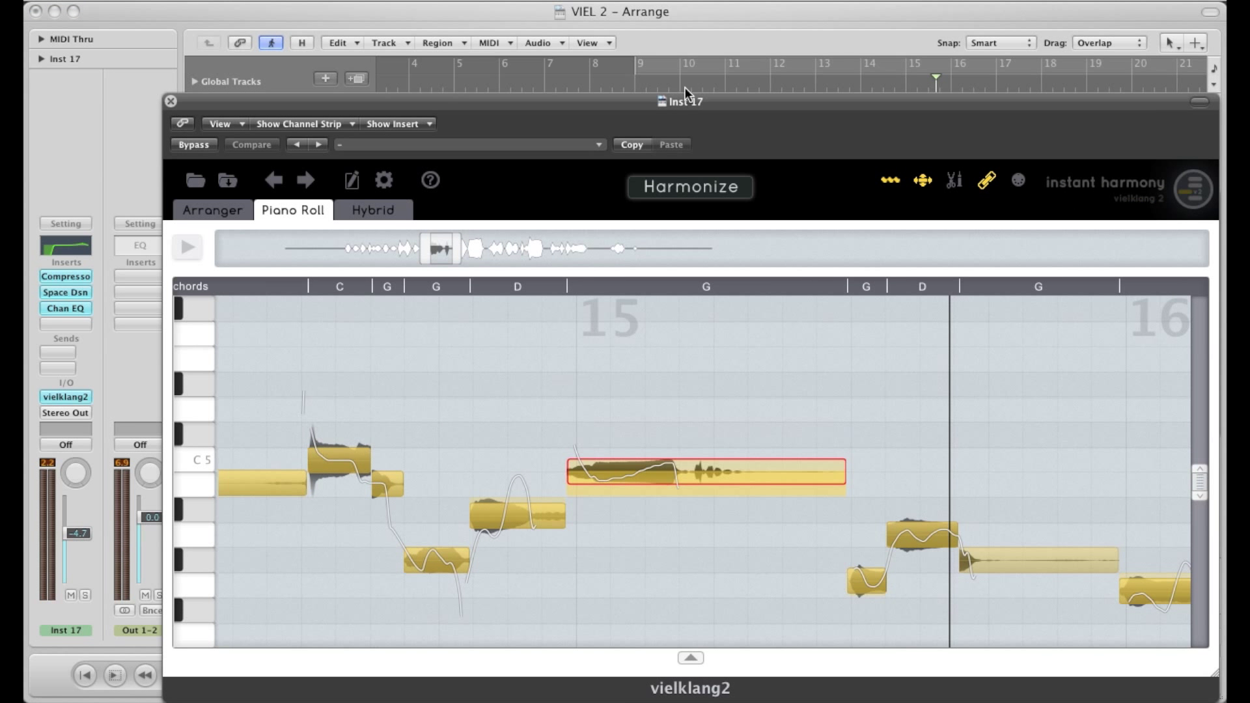
pyautogui.doubleClick(854, 82)
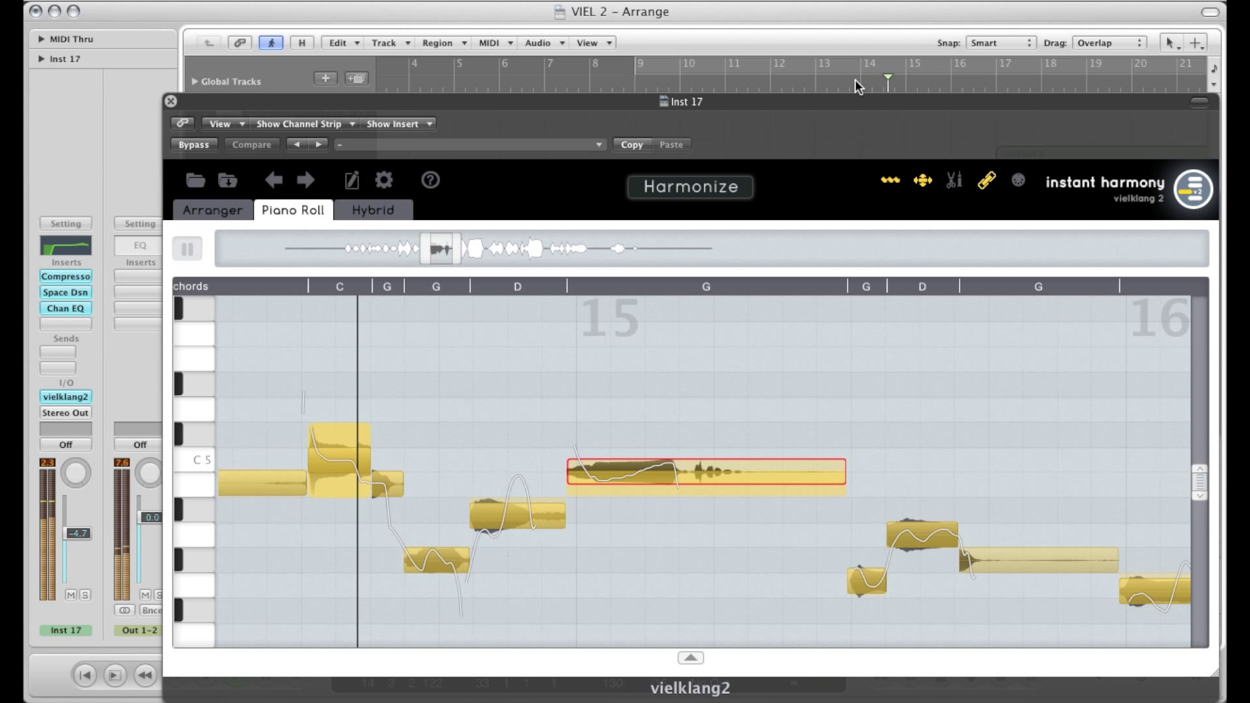
pyautogui.press('space')
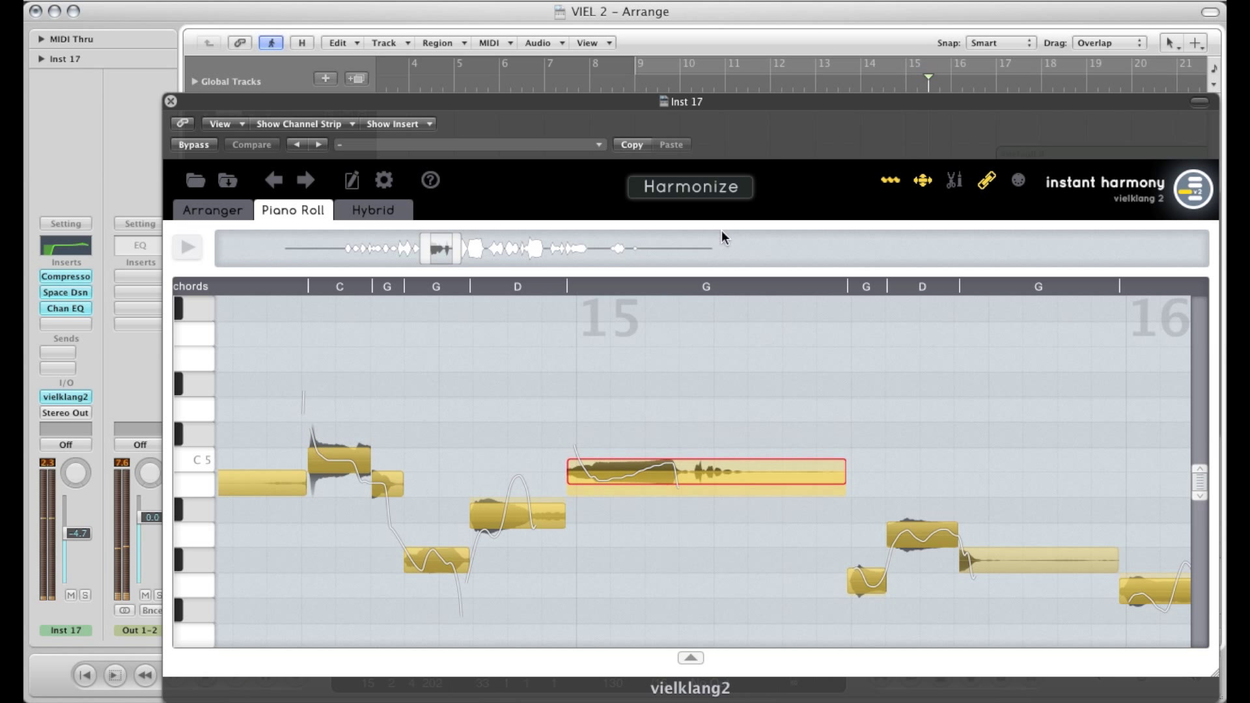
pyautogui.doubleClick(654, 506)
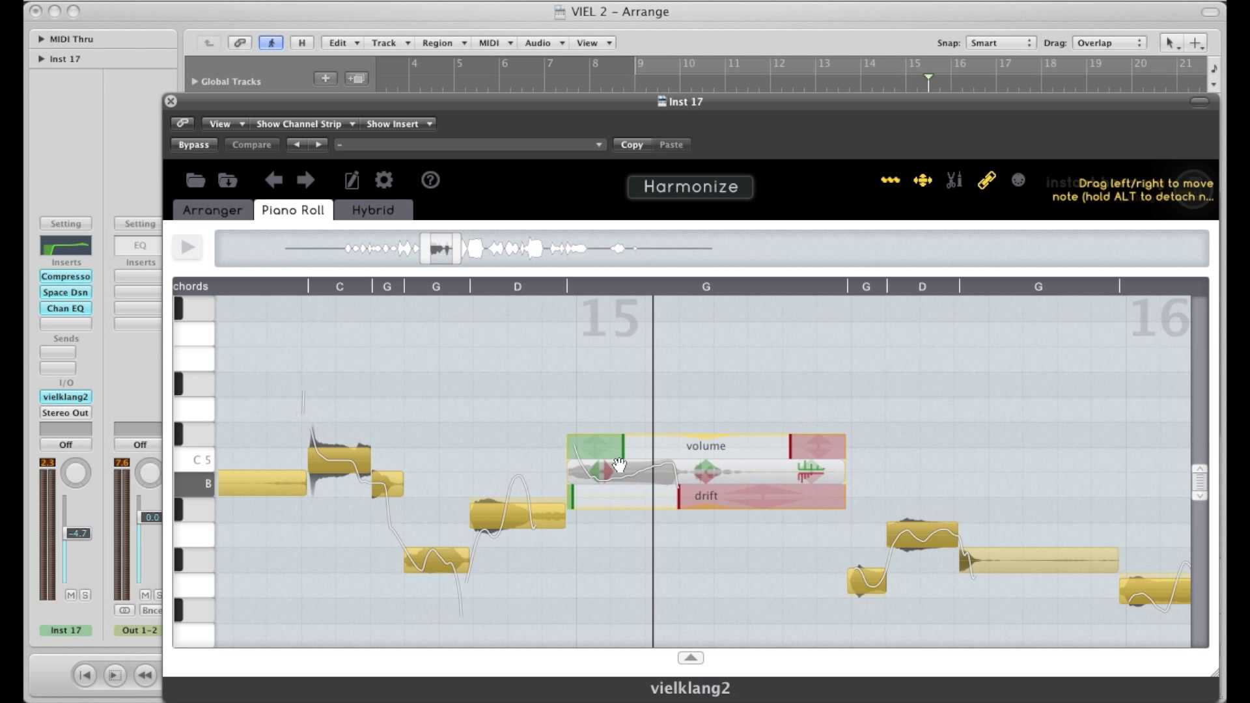
# Step: Delay the bar-15 note's pitch glide-in, check it, and pull the note down onto B4
pyautogui.moveTo(680, 505)
pyautogui.moveTo(573, 504); pyautogui.dragTo(607, 480)
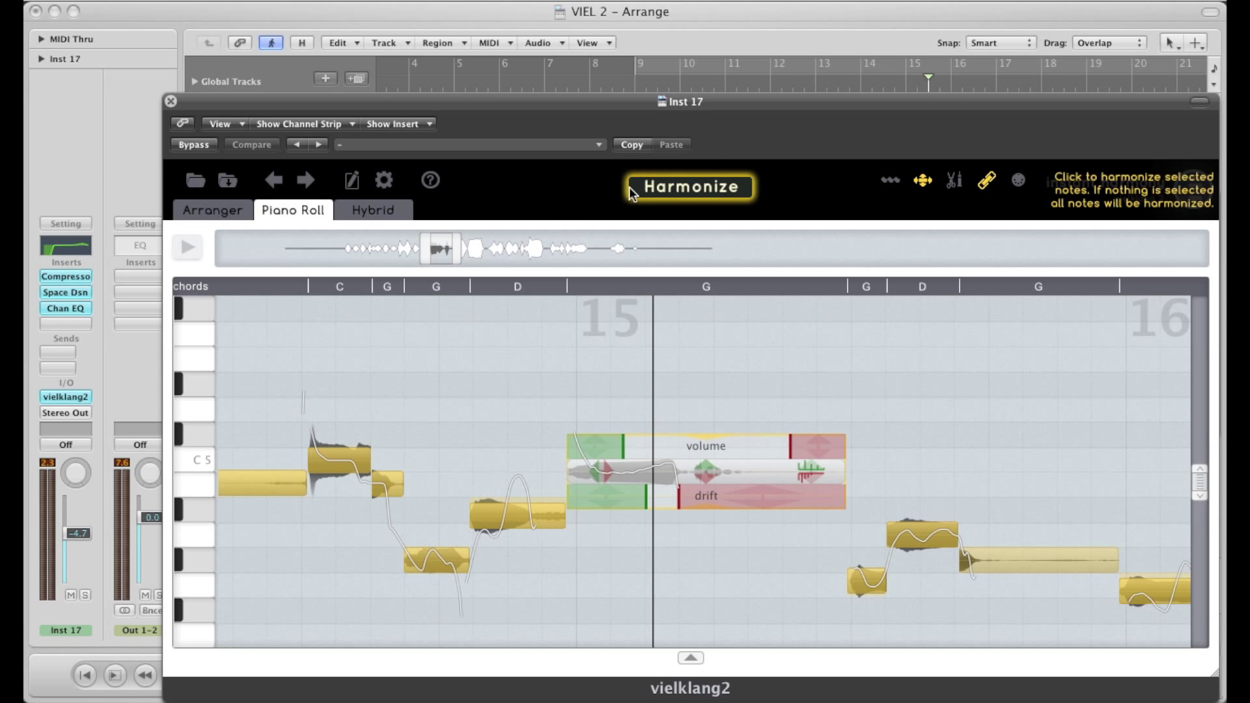
pyautogui.doubleClick(854, 87)
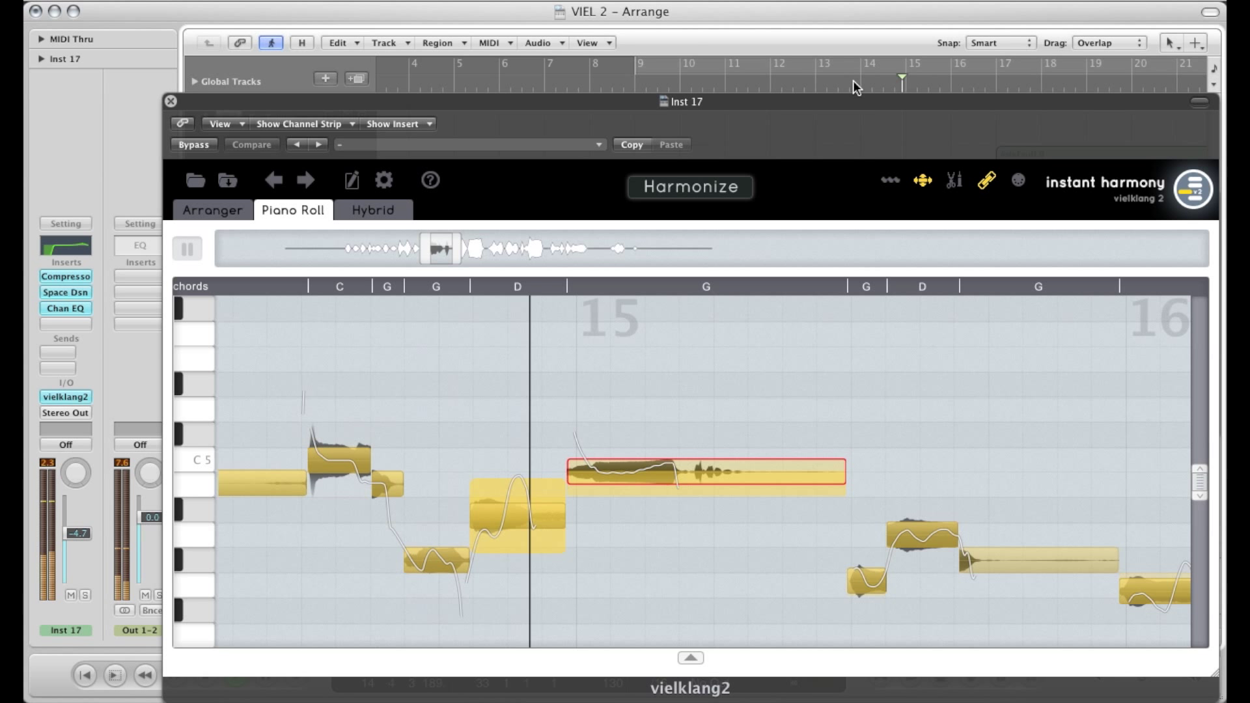
pyautogui.press('space')
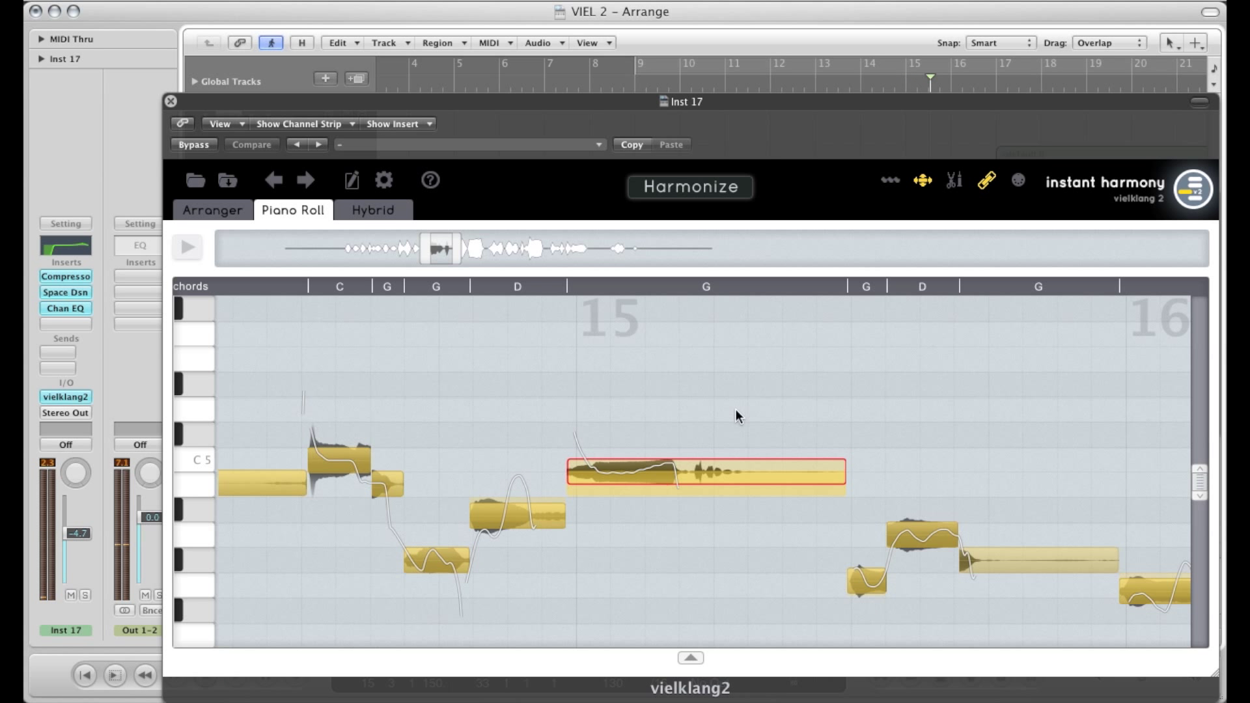
pyautogui.moveTo(642, 466)
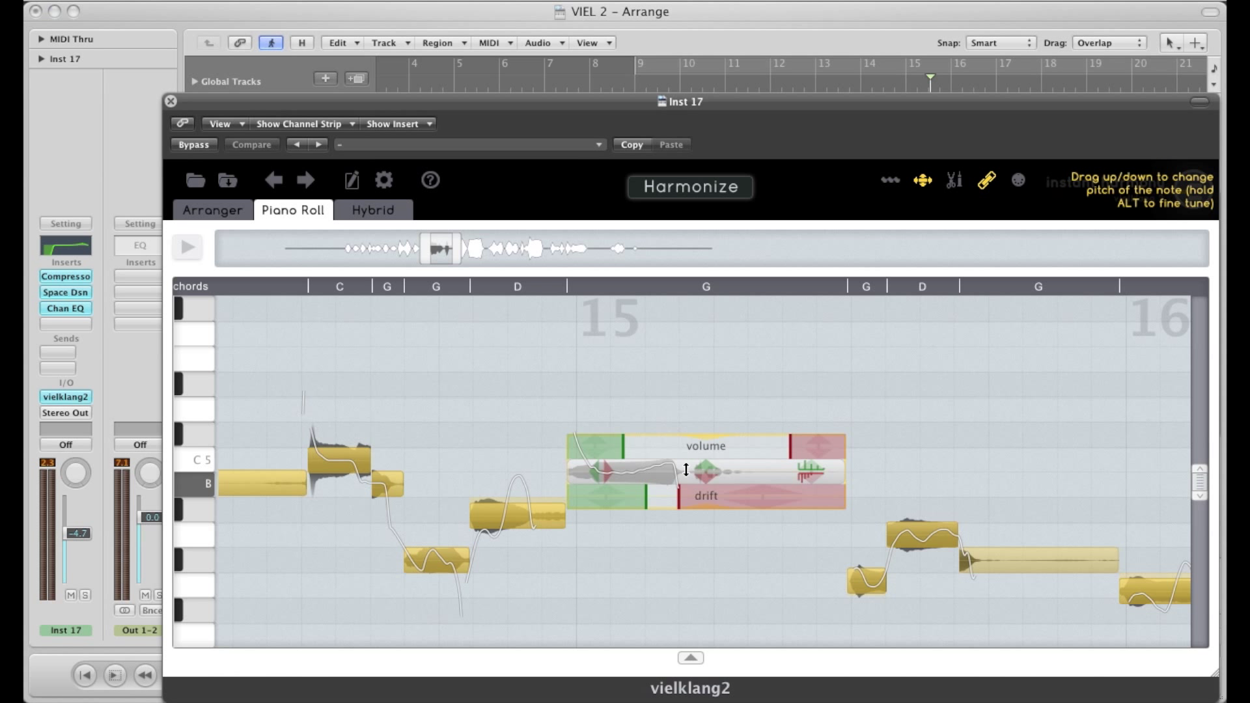
pyautogui.moveTo(698, 469); pyautogui.dragTo(697, 482)
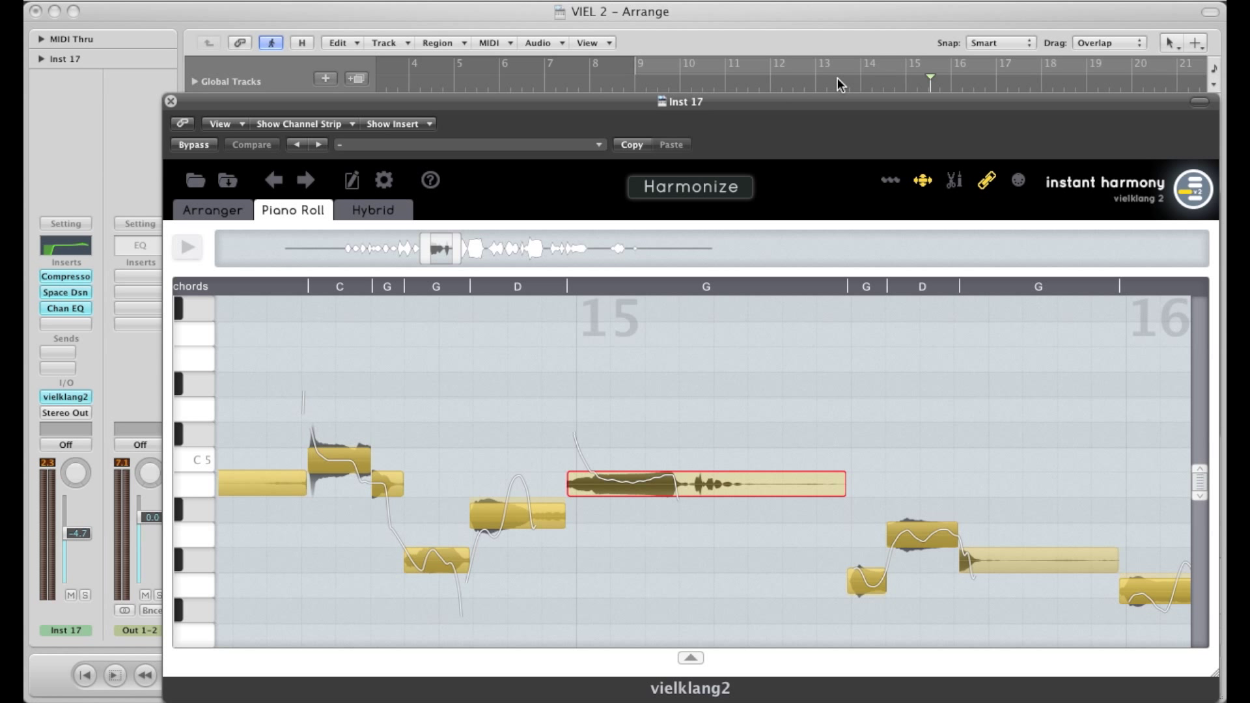
pyautogui.press('space')
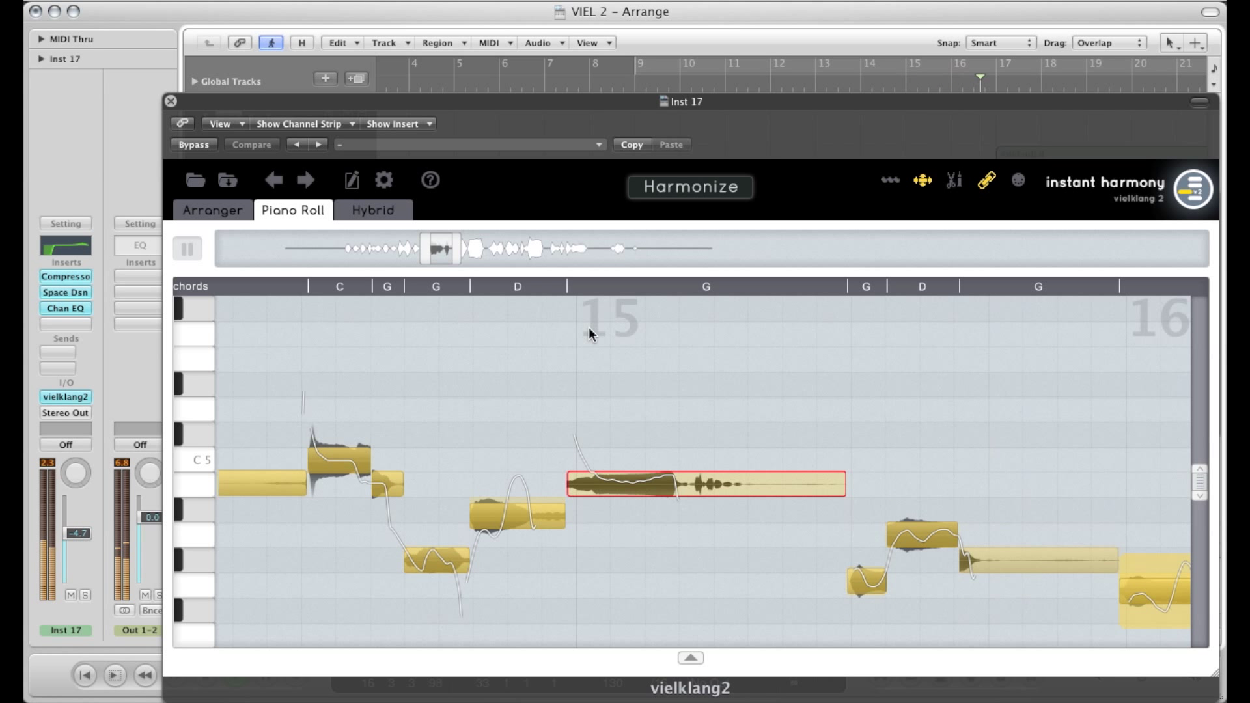
pyautogui.press('space')
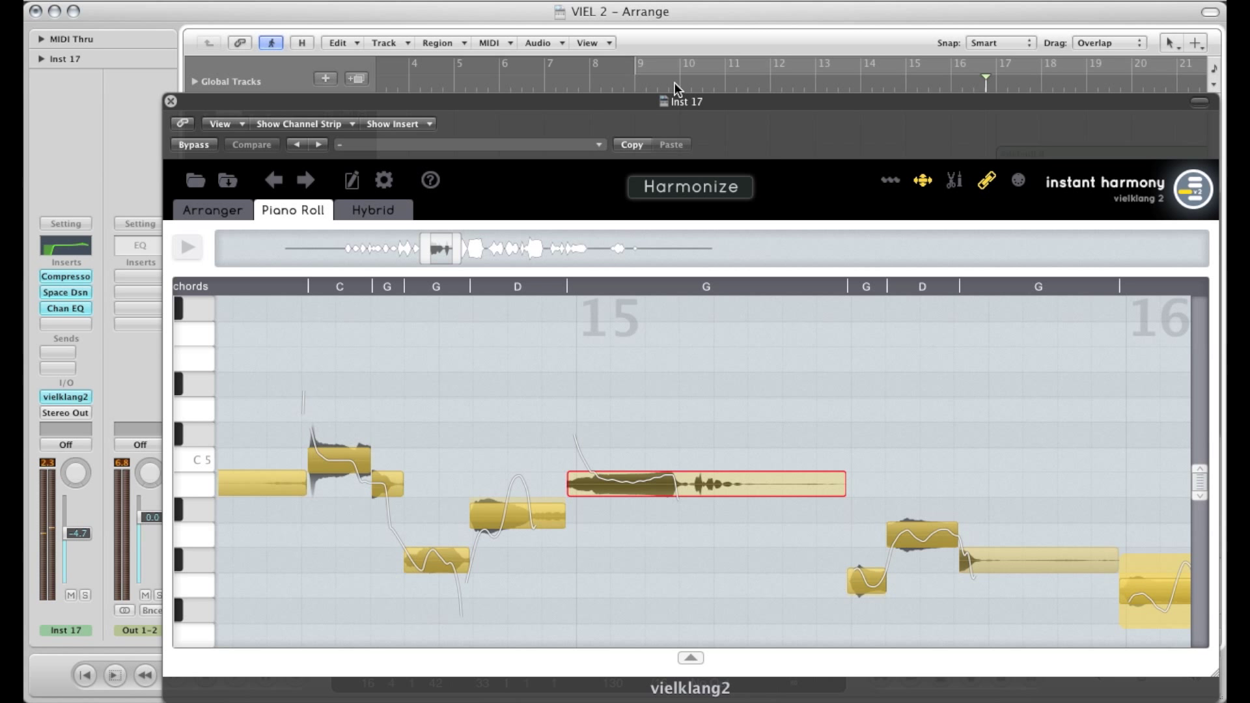